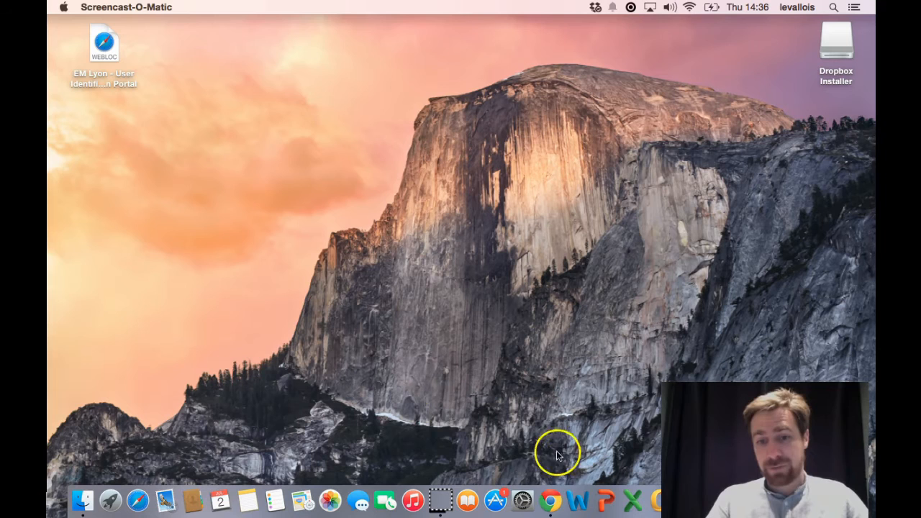
Search the web in full-screen Chrome for "netbeans + java" and open the NetBeans IDE - Java result.
left_click(552, 503)
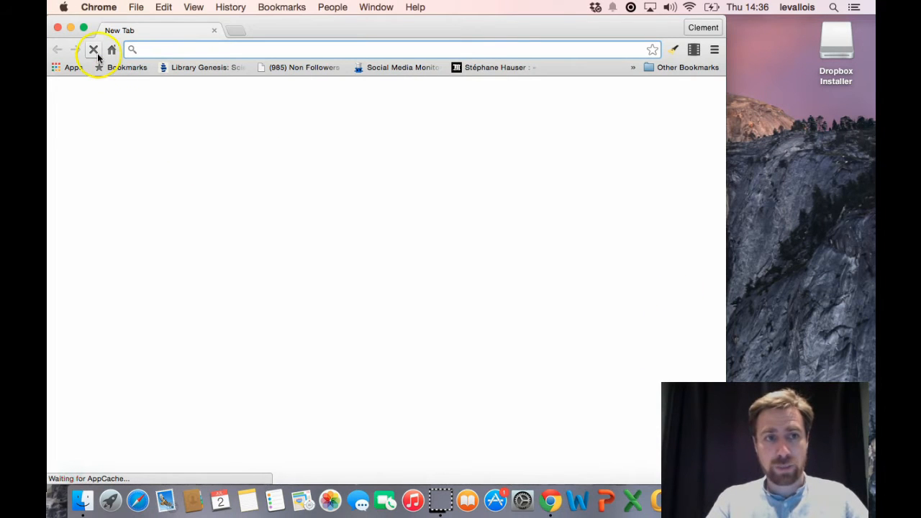
left_click(84, 28)
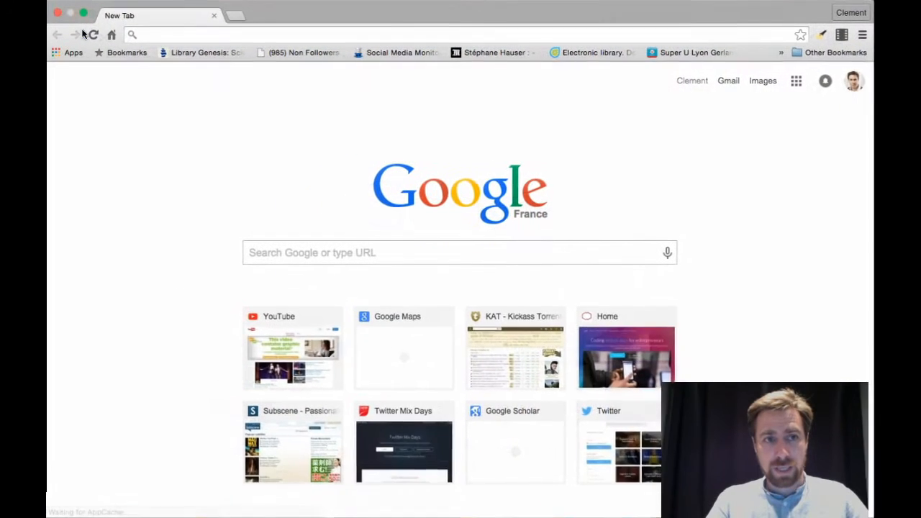
left_click(173, 35)
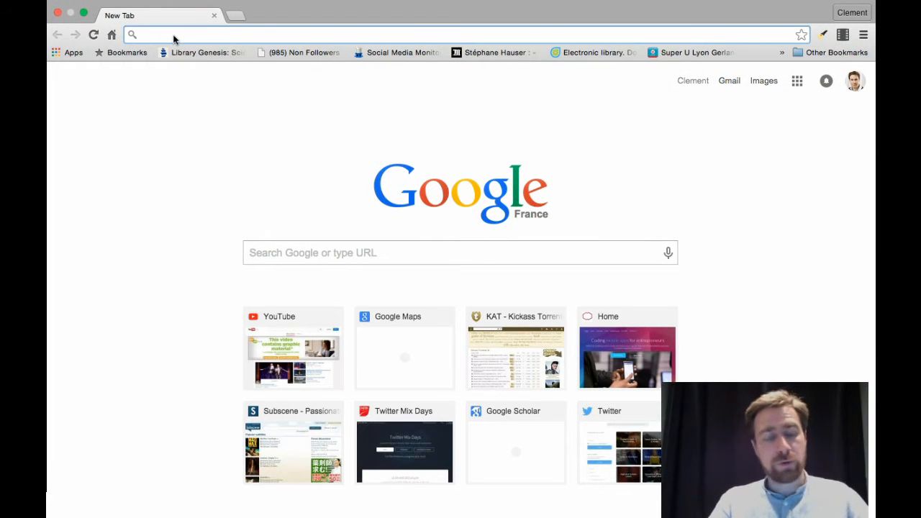
type("n")
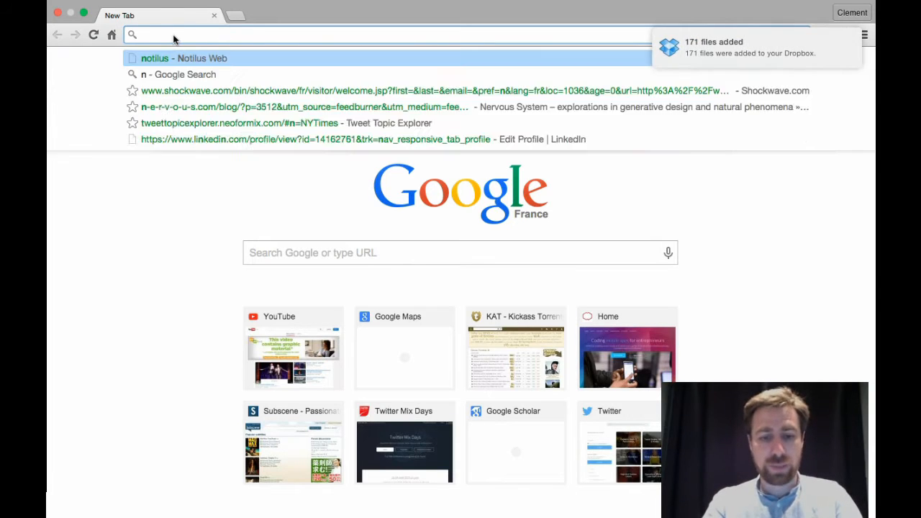
type("et")
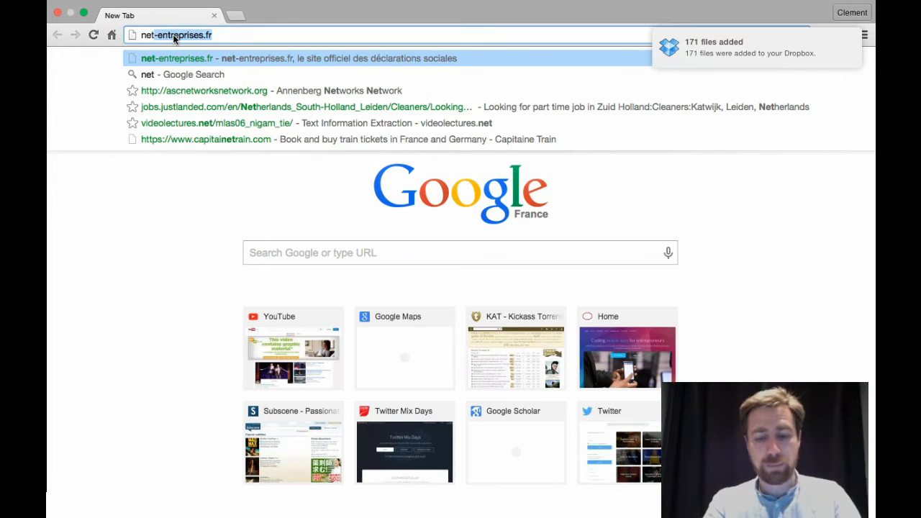
type("bean")
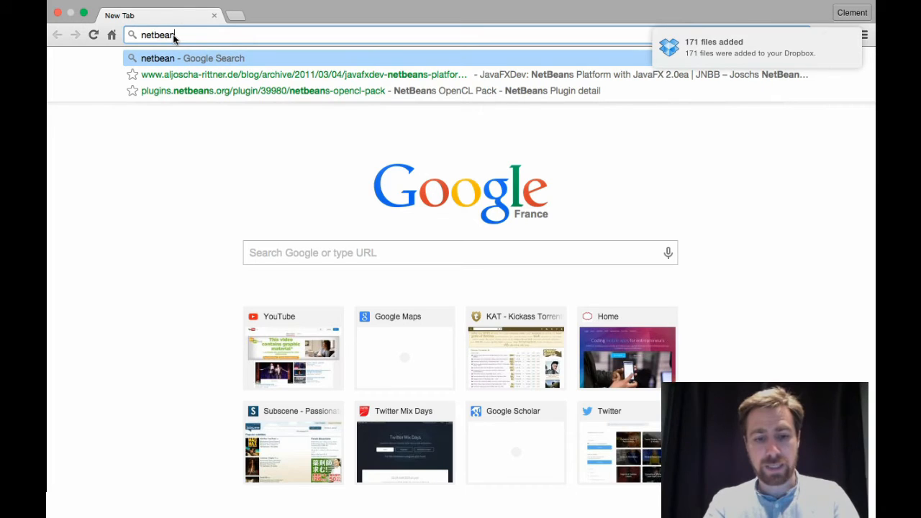
type("s")
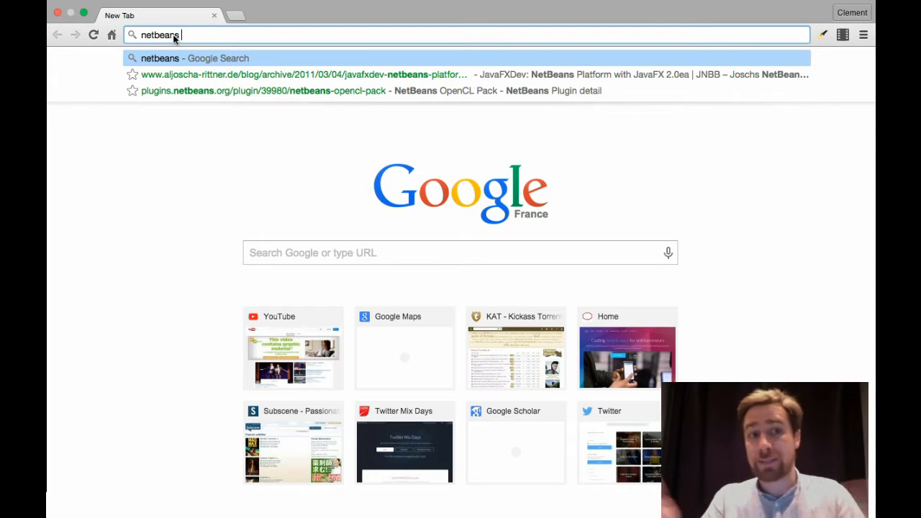
type("+ ")
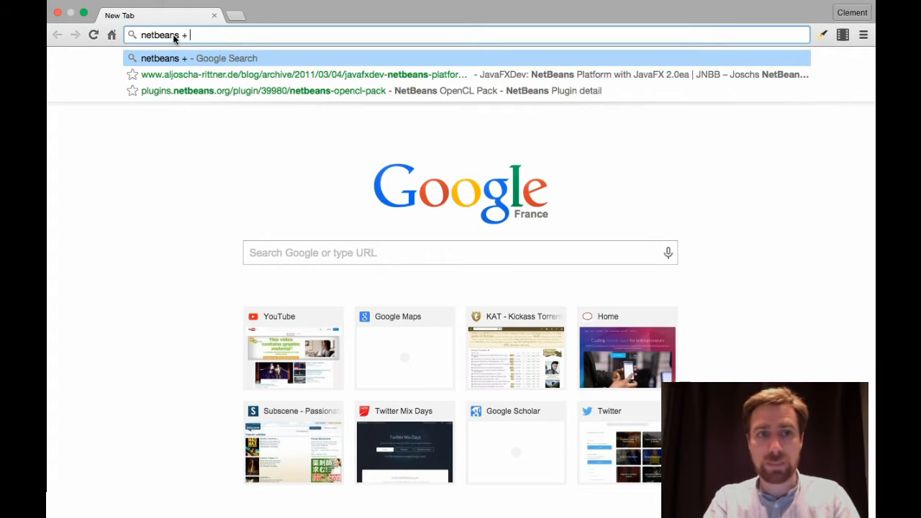
type("java")
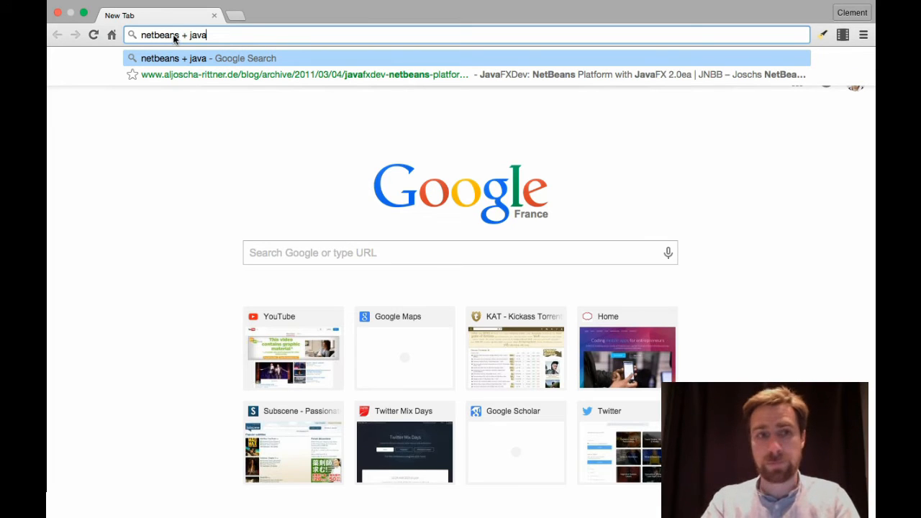
key("Return")
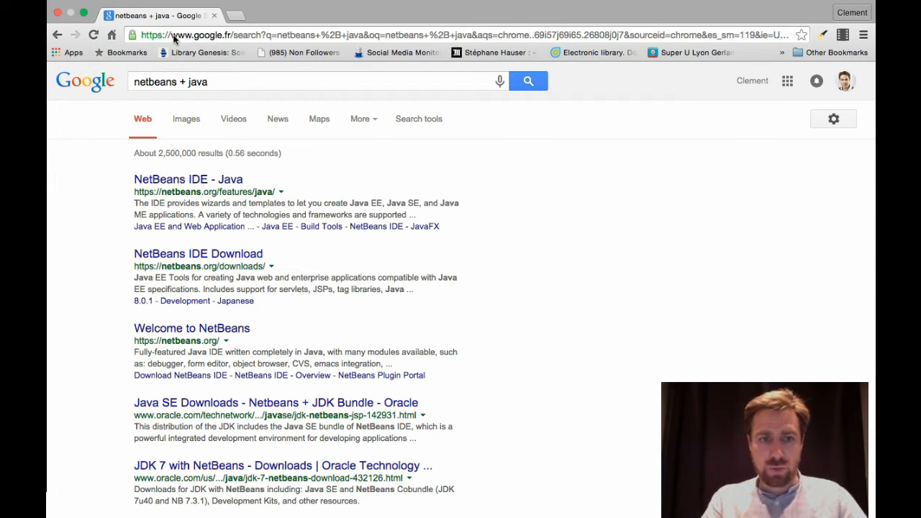
left_click(173, 186)
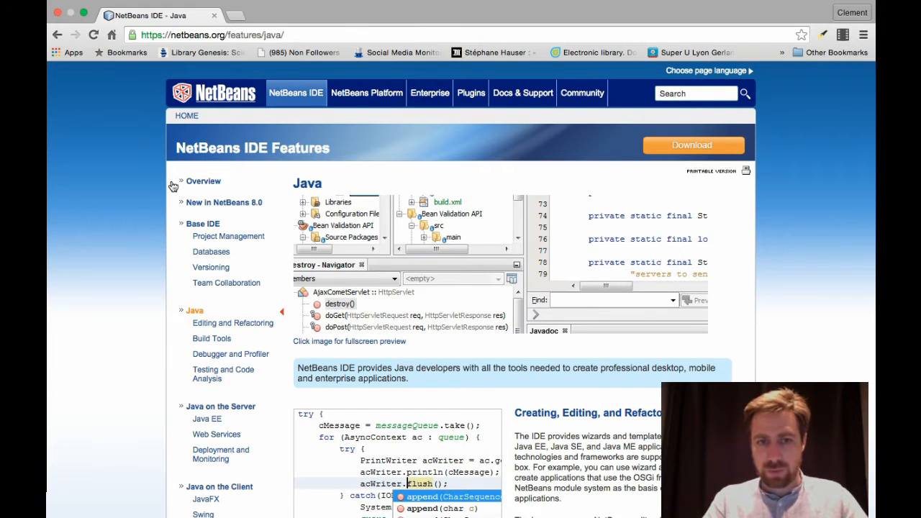
Look through the NetBeans IDE Java features page, from the code editor preview down to the testing and code analysis section.
scroll(467, 285, "down", 4)
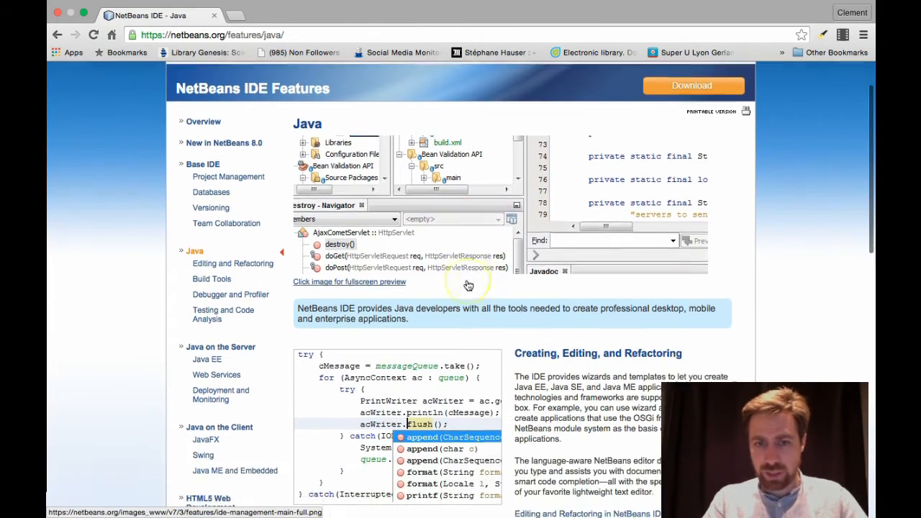
scroll(467, 286, "down", 7)
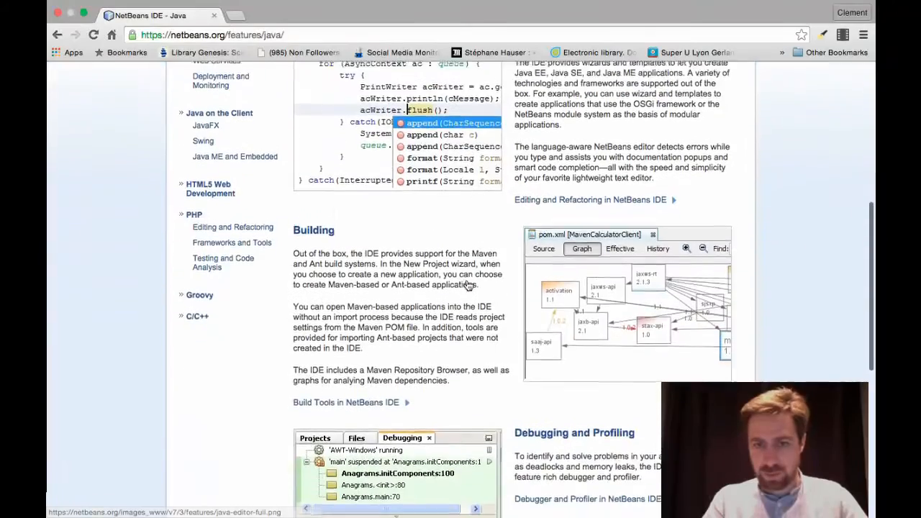
scroll(468, 286, "down", 3)
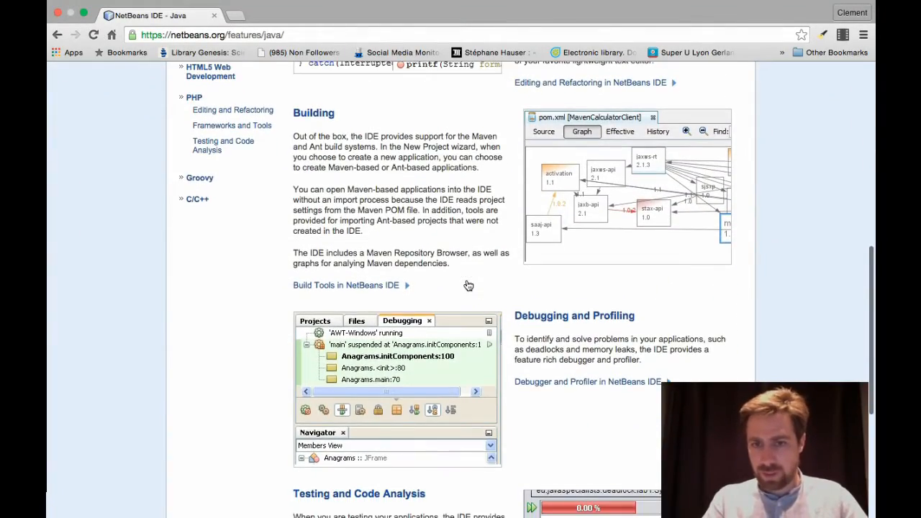
scroll(468, 286, "down", 8)
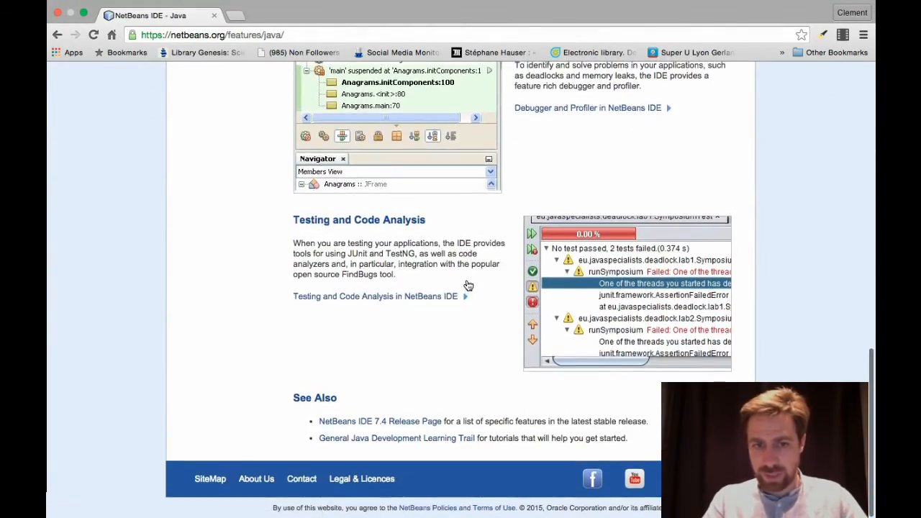
scroll(468, 286, "up", 9)
scroll(468, 286, "up", 16)
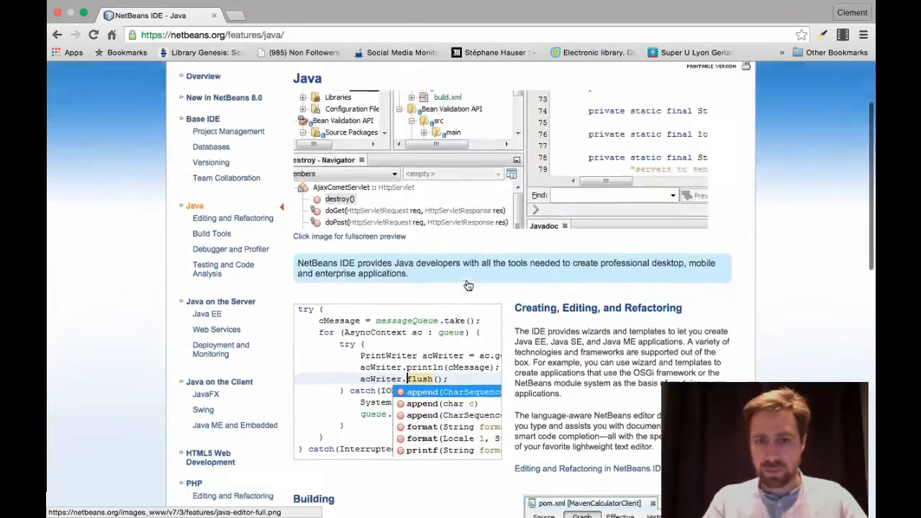
scroll(467, 286, "down", 2)
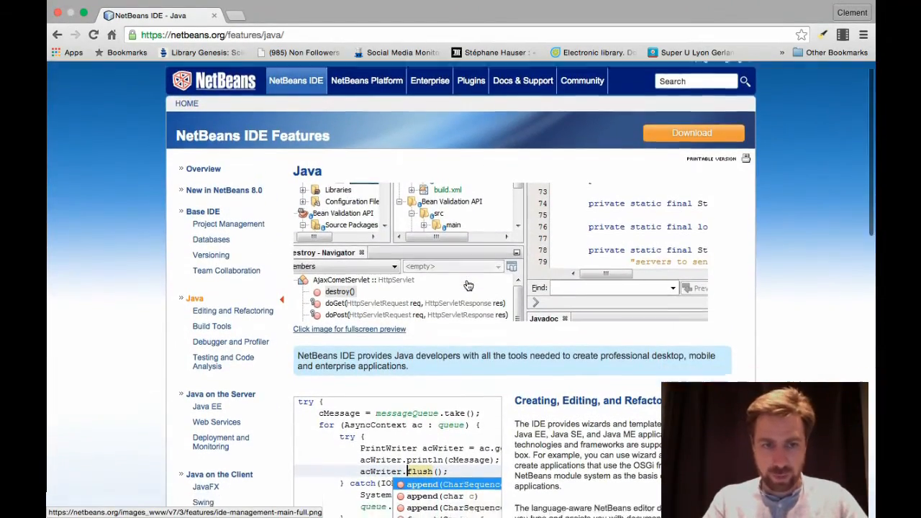
scroll(467, 285, "down", 1)
scroll(468, 286, "up", 3)
left_click(496, 265)
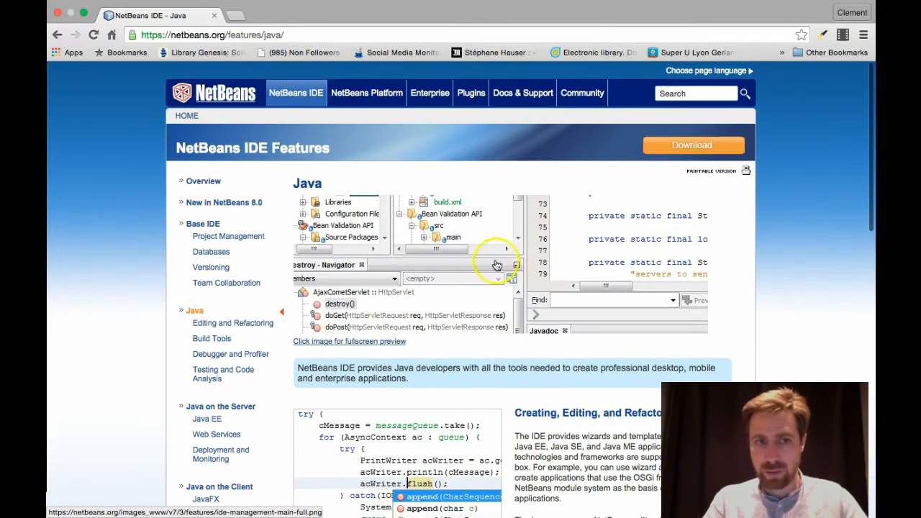
From the NetBeans IDE 8.0.2 download page, download the Java SE bundle for Mac OS X and save netbeans-8.0.2-javase-macosx in Downloads.
left_click(698, 149)
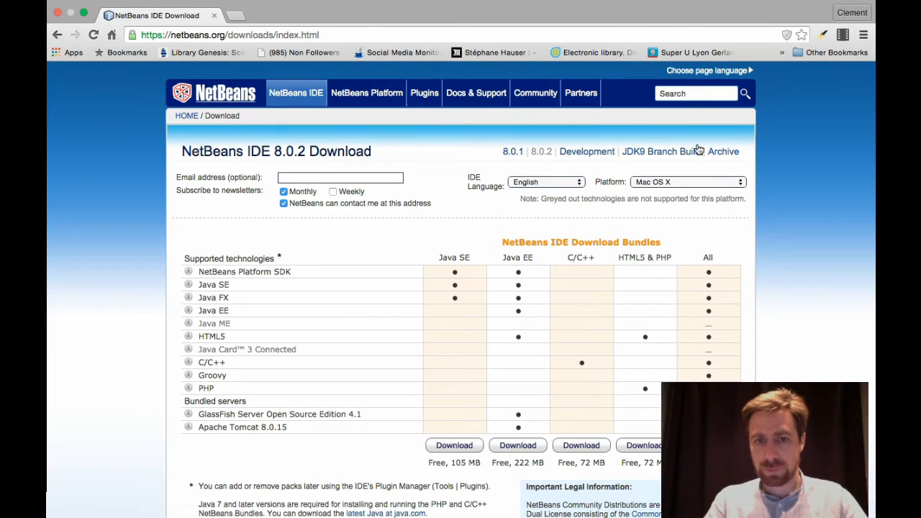
scroll(697, 148, "down", 2)
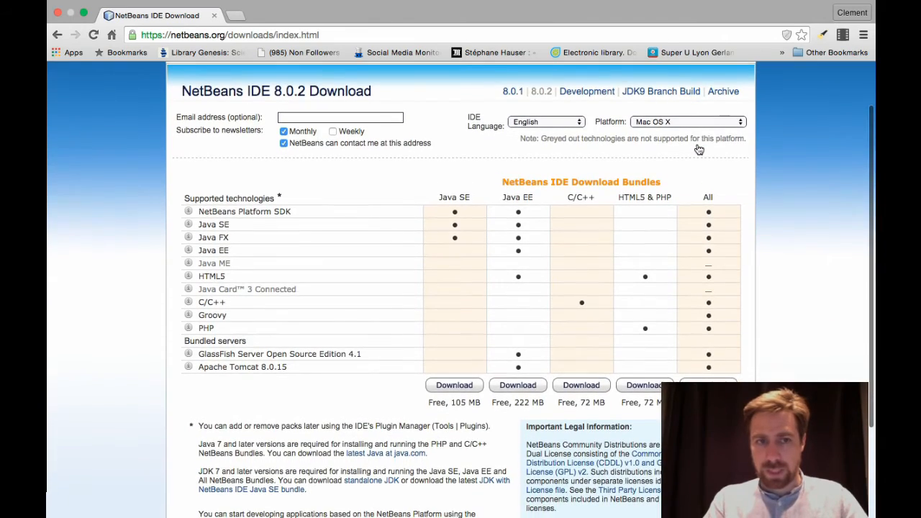
scroll(699, 149, "down", 1)
scroll(699, 149, "down", 2)
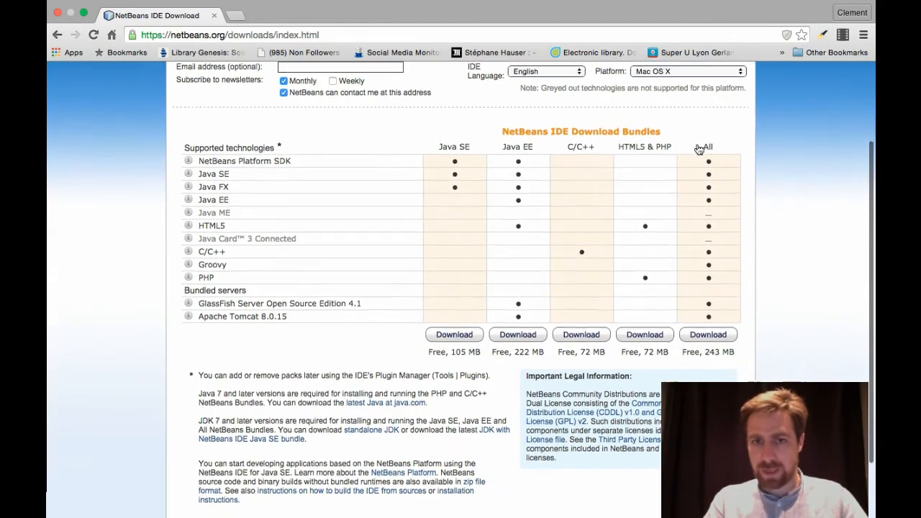
scroll(699, 149, "down", 3)
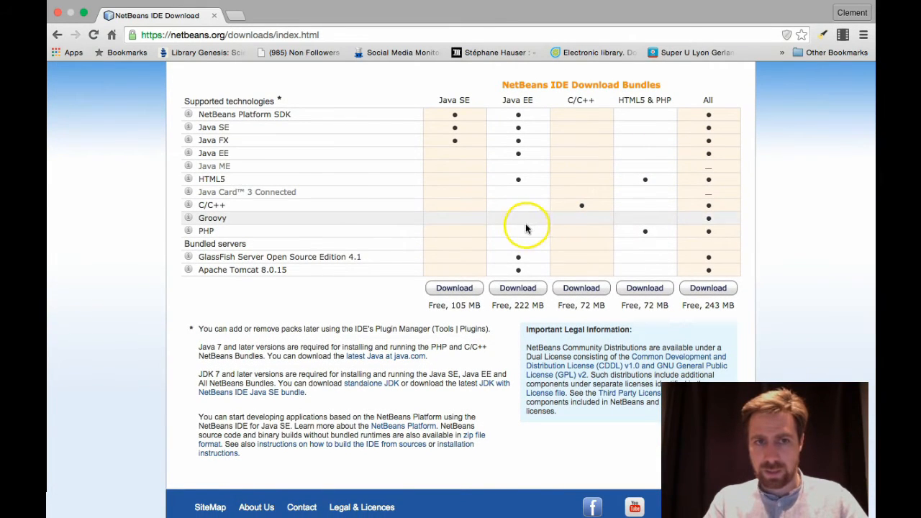
left_click(455, 288)
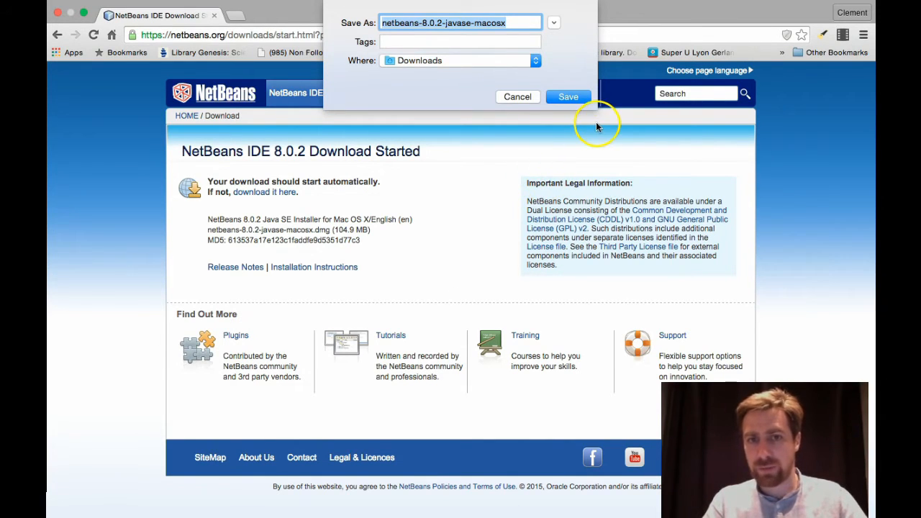
left_click(569, 96)
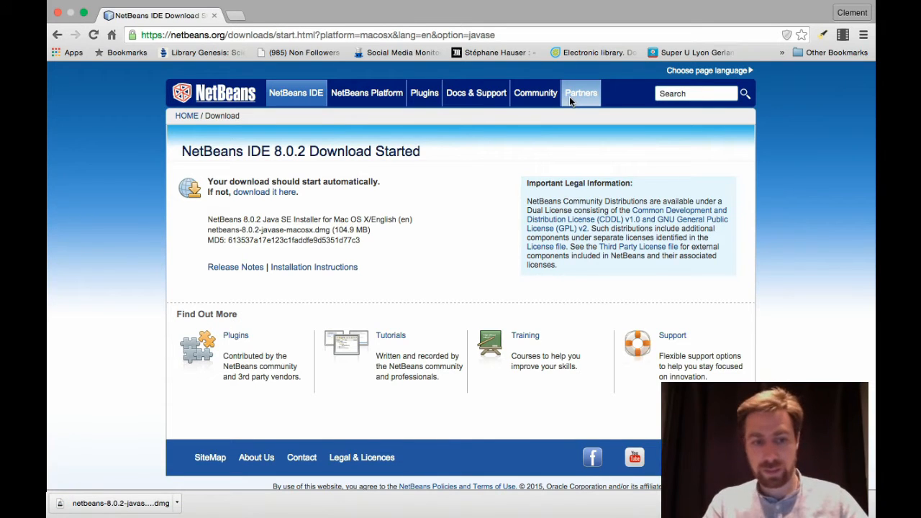
Open the downloaded NetBeans disk image and try to install NetBeans 8.0.2.pkg, allowing its check of whether the software can be installed.
left_click(73, 510)
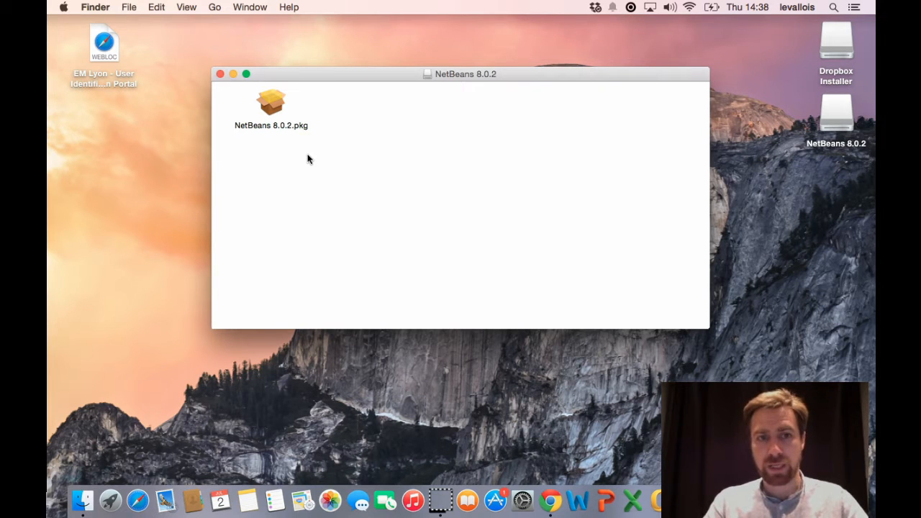
double_click(265, 105)
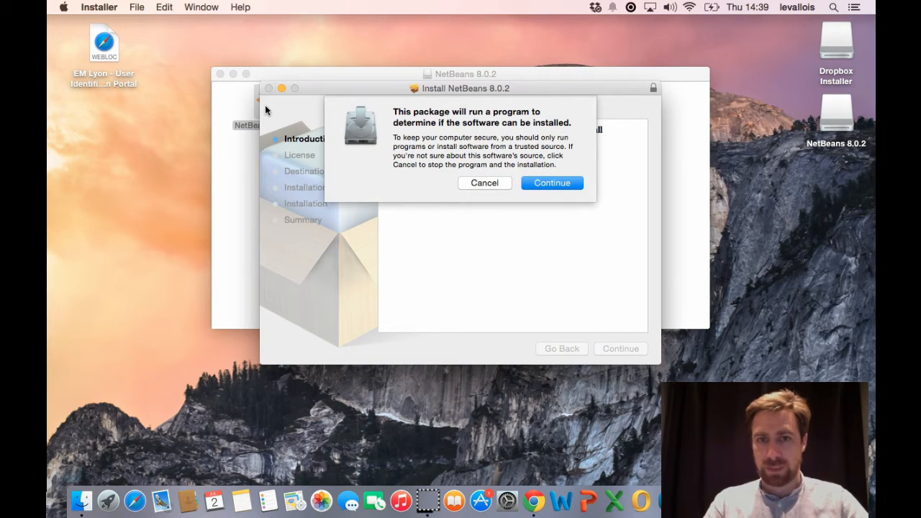
left_click(572, 183)
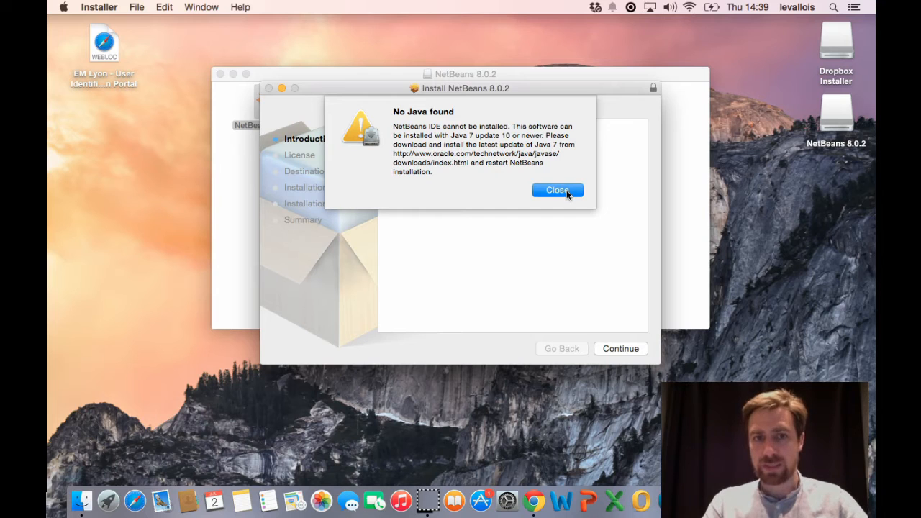
left_click(567, 190)
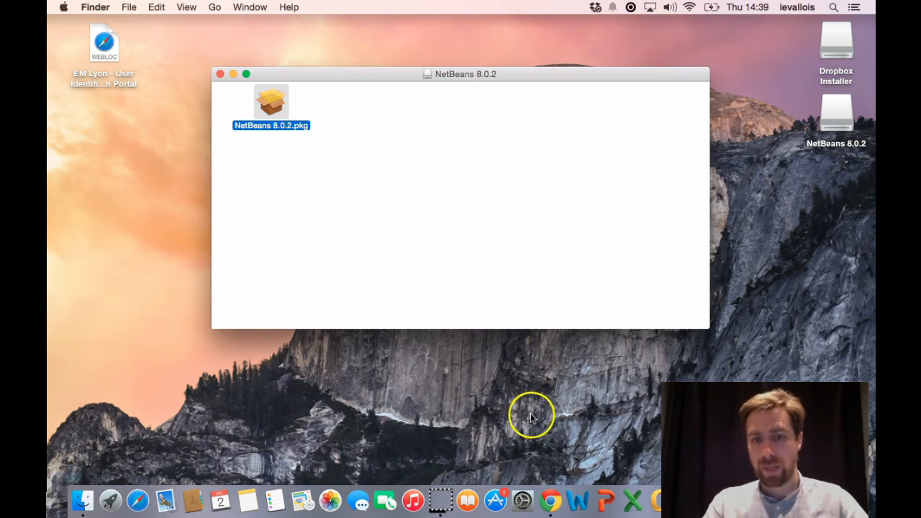
Switch to Chrome, search the web for "java" and open the Download Free Java Software result.
left_click(548, 507)
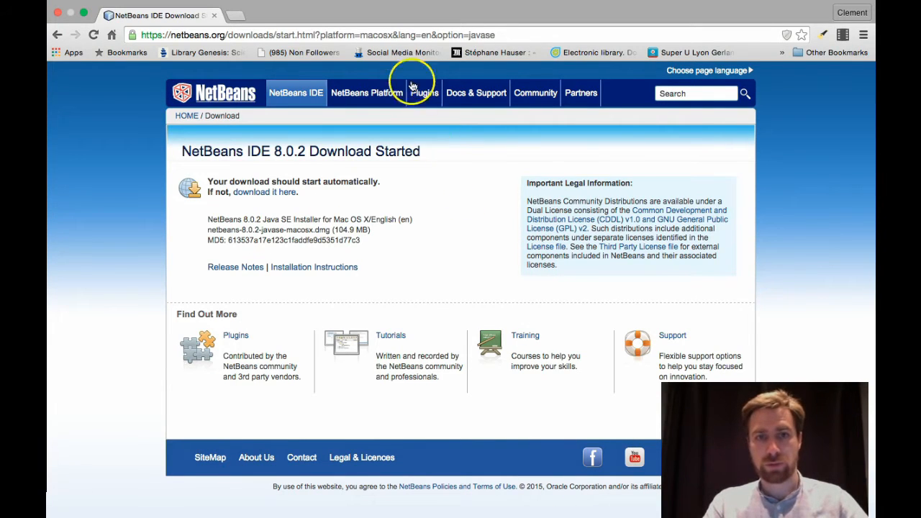
left_click(394, 35)
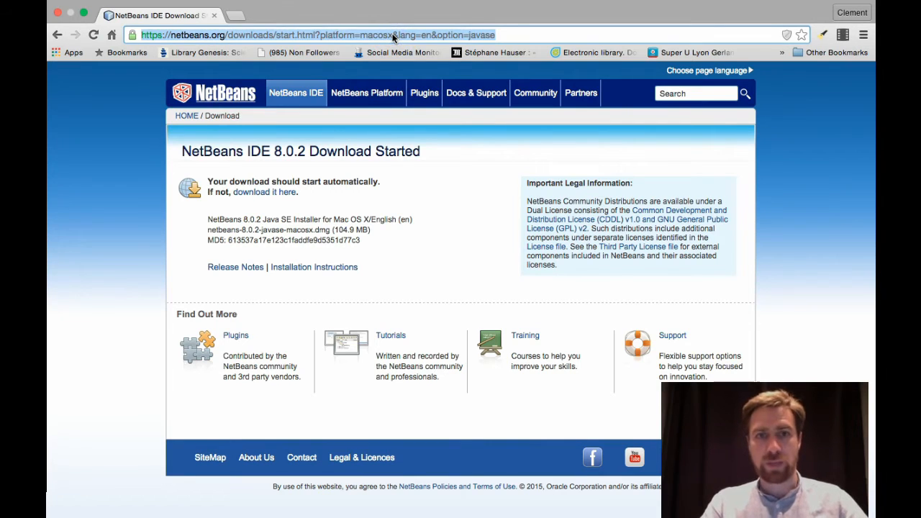
type("java")
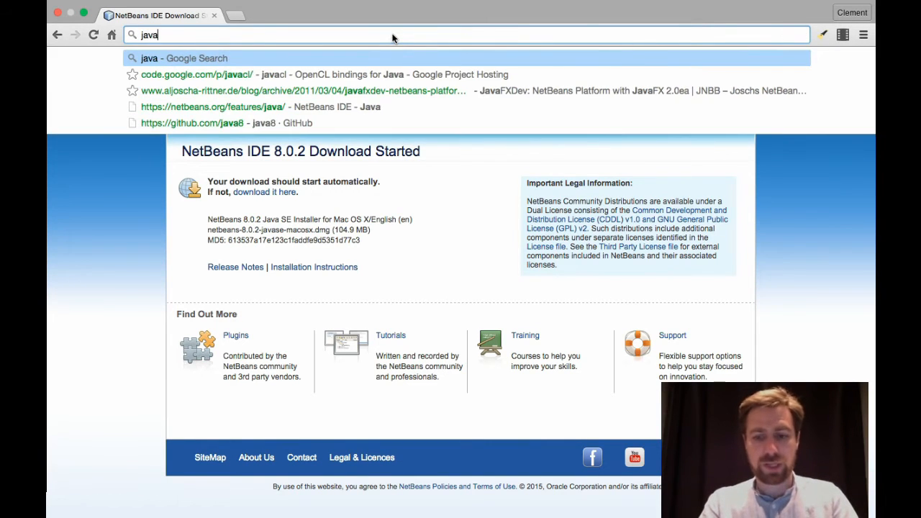
key("Return")
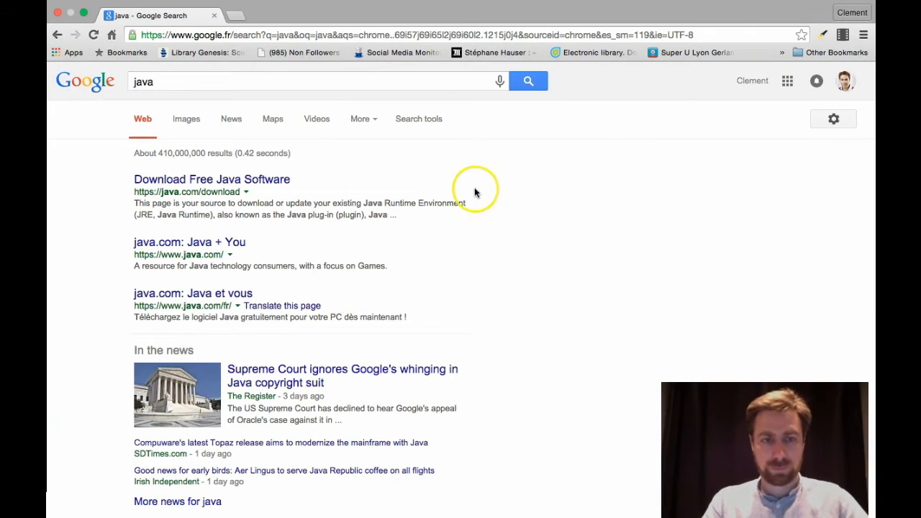
left_click(244, 188)
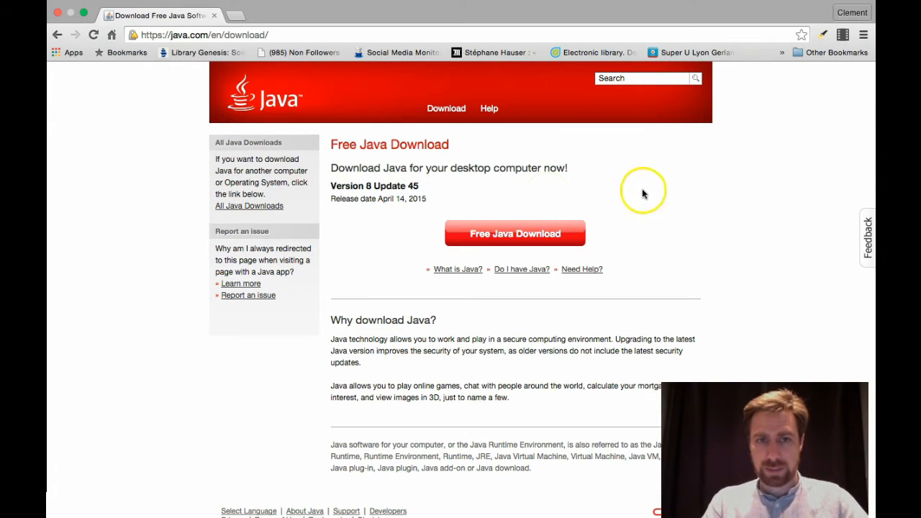
Download Java Version 8 Update 45 for Mac OS X, accepting the license terms, and save jre-8u45-macosx-x64 in Downloads.
left_click(523, 243)
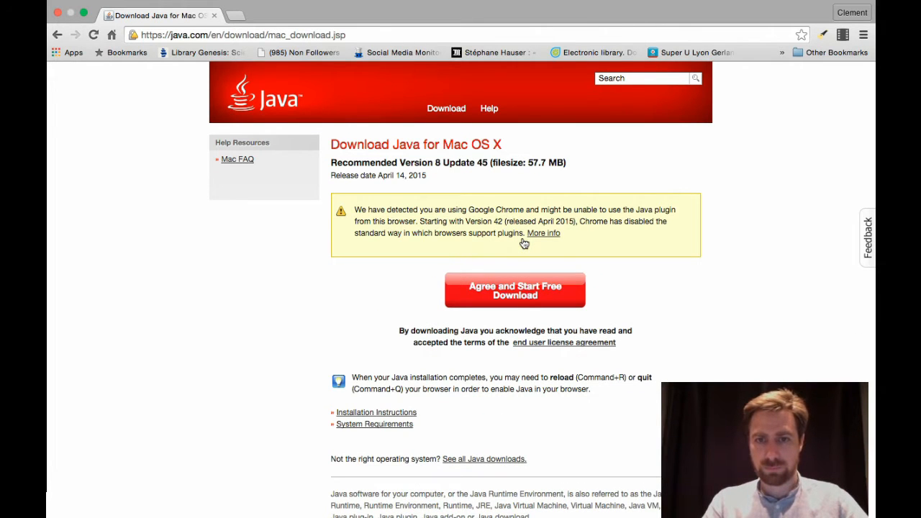
left_click(561, 290)
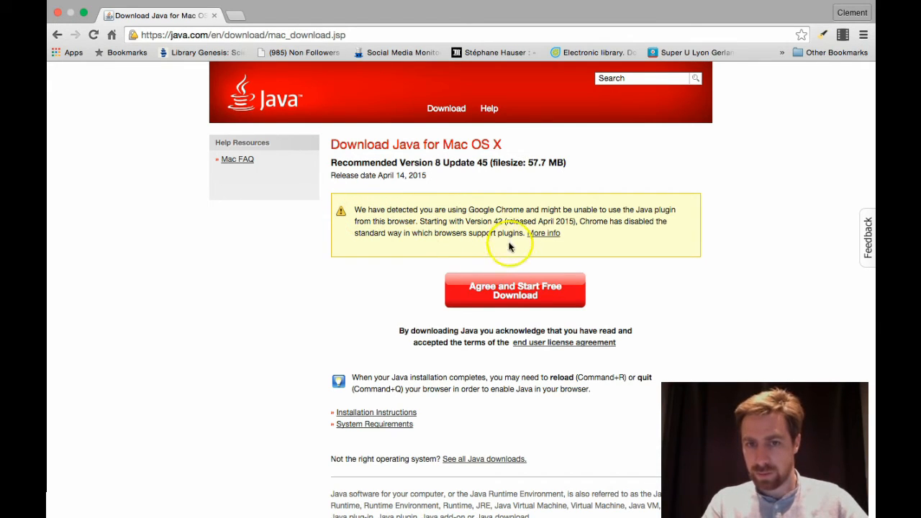
left_click(519, 291)
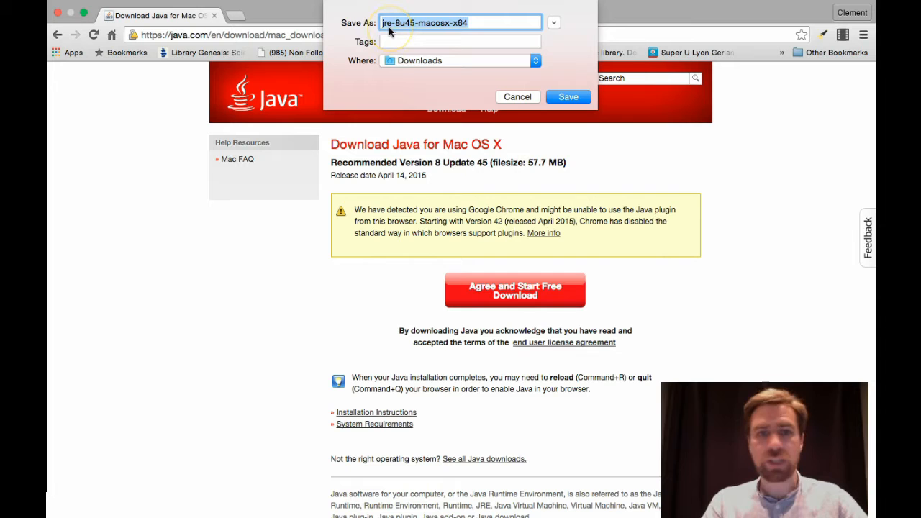
left_click(565, 98)
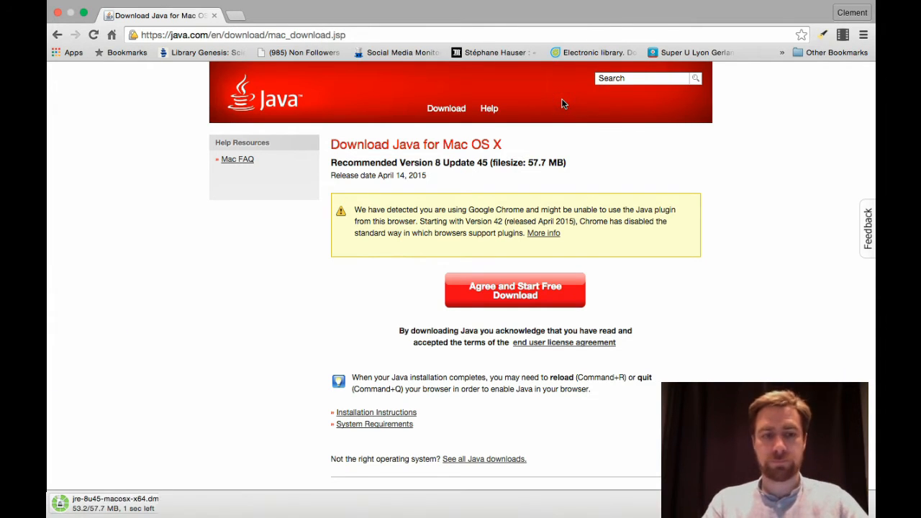
Open the downloaded Java disk image and run the standard install of Java 8 Update 45, authorizing it with the account password.
left_click(118, 504)
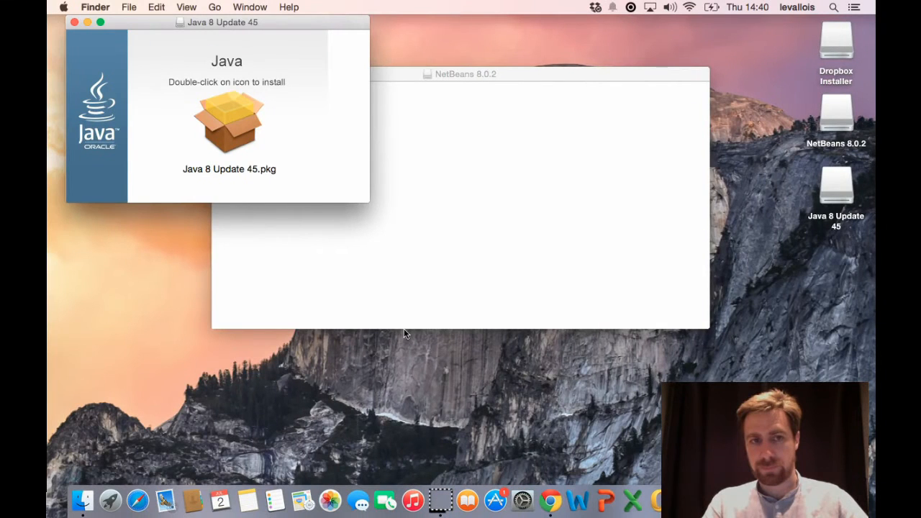
double_click(222, 128)
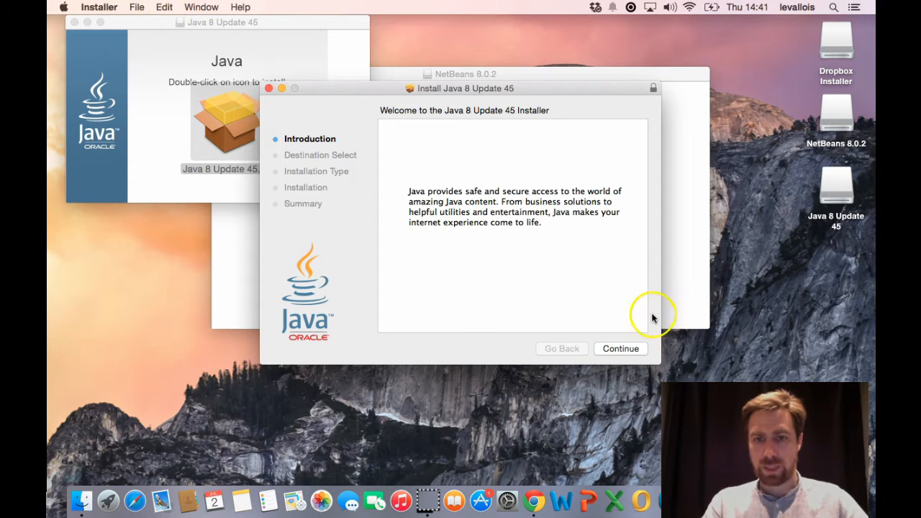
left_click(623, 348)
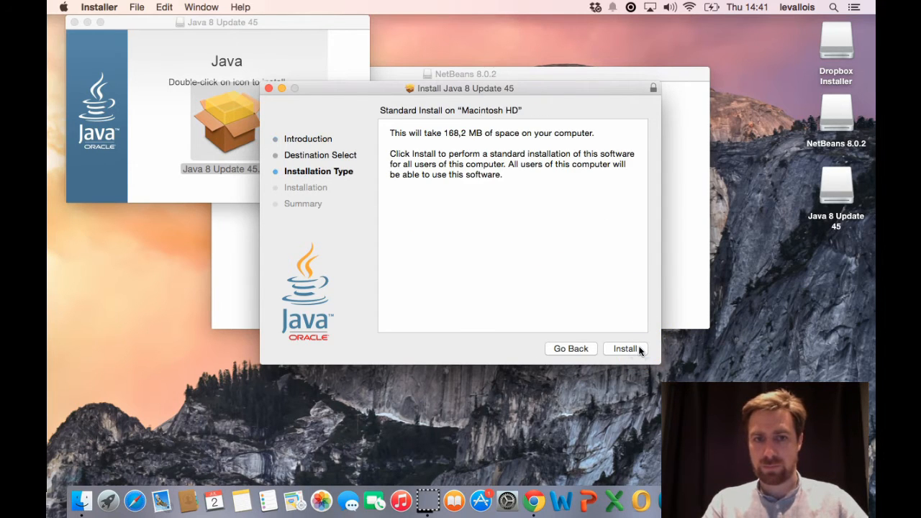
left_click(639, 350)
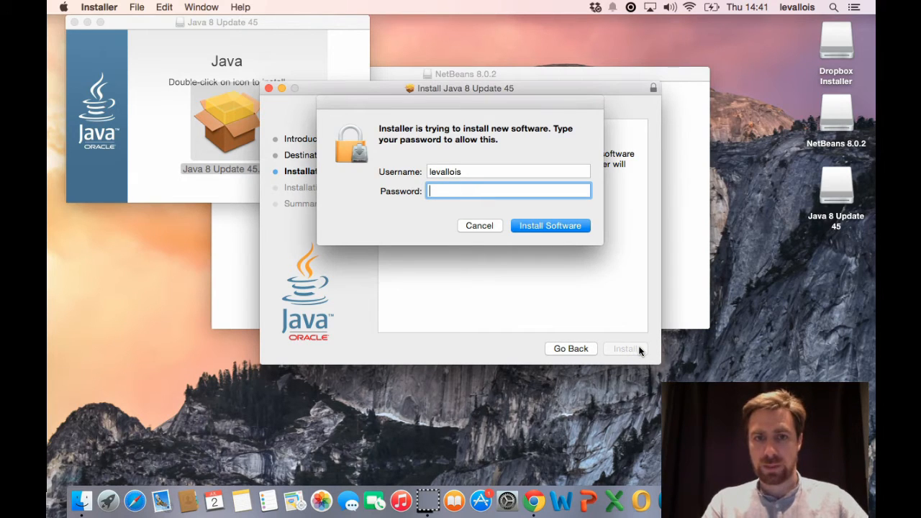
type("••••••••••")
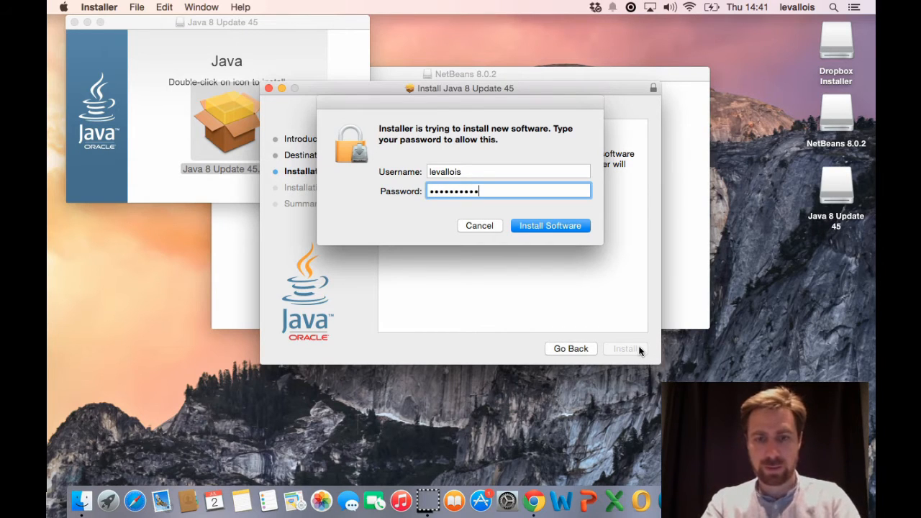
left_click(547, 226)
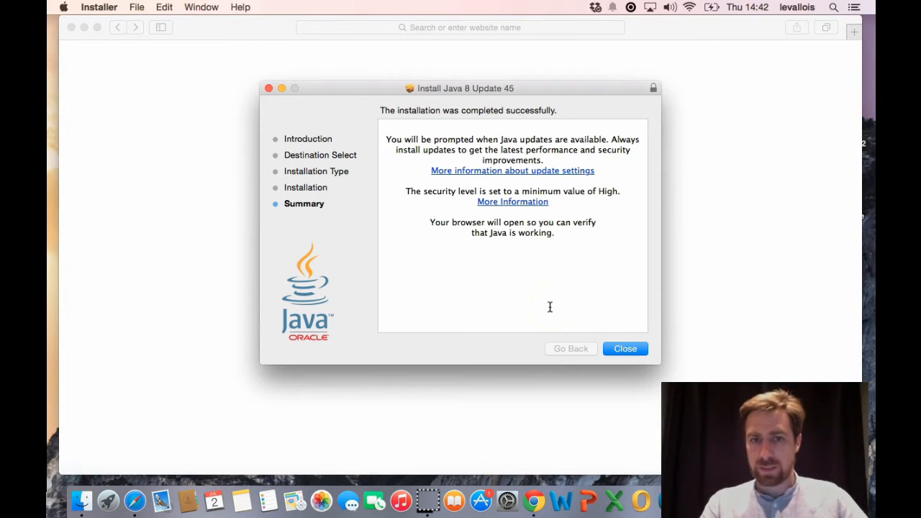
left_click(632, 352)
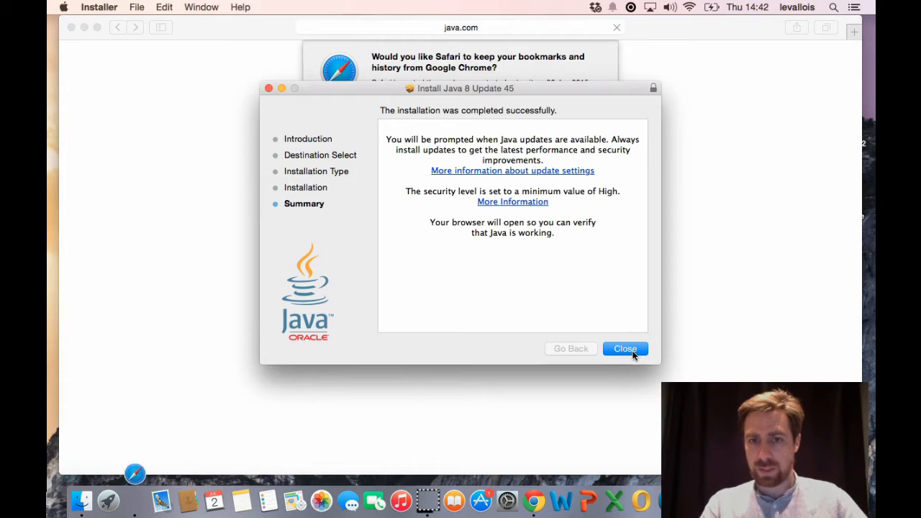
left_click(632, 352)
Decline to keep the Google Chrome data in Safari and keep Chrome as the default web browser.
left_click(539, 182)
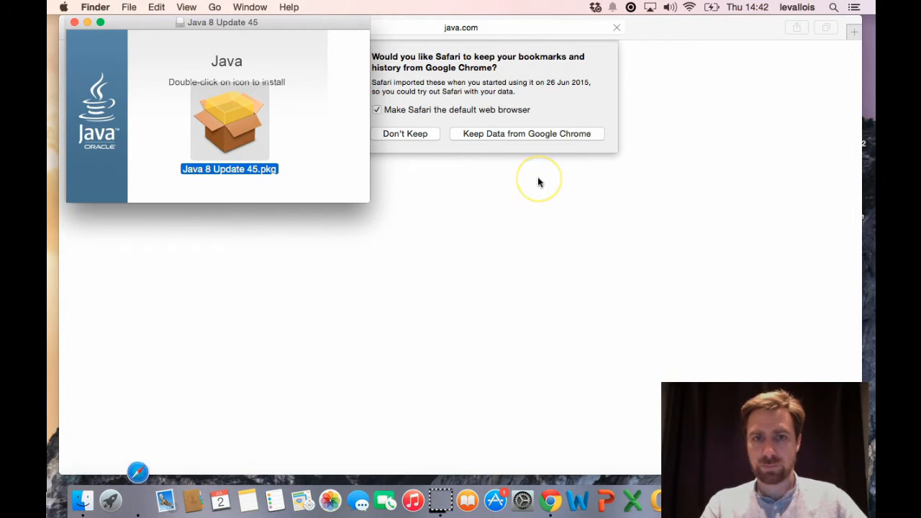
left_click(496, 143)
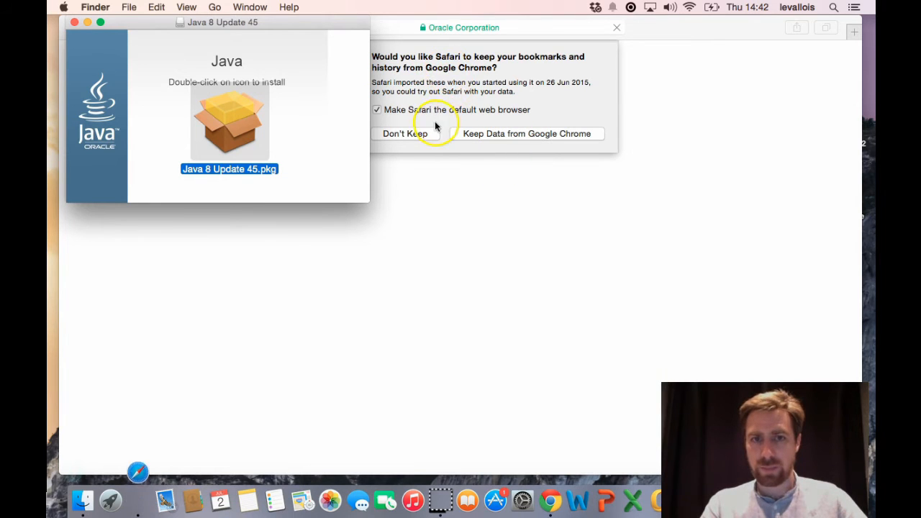
left_click(411, 133)
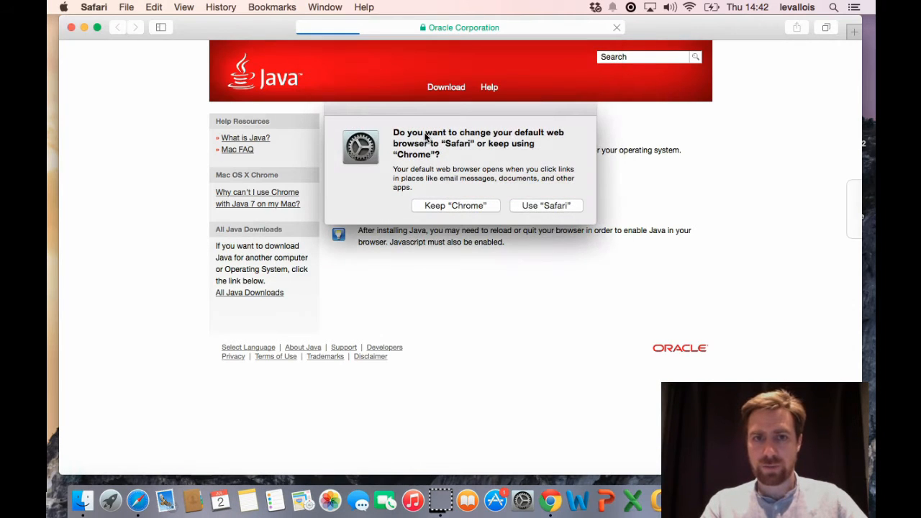
left_click(479, 208)
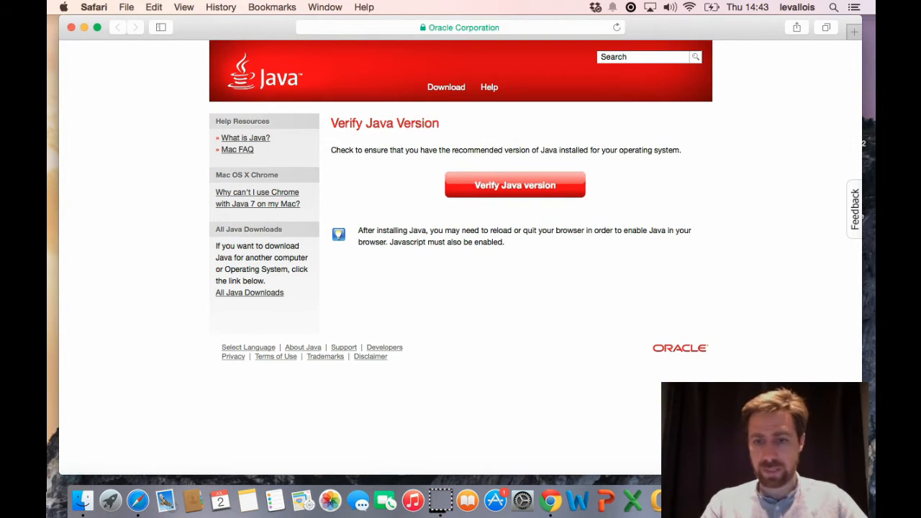
Open netbeans-8.0.2-javase-macosx.dmg from the Downloads folder in Finder and try again to install NetBeans 8.0.2.pkg, allowing its installation check.
left_click(811, 500)
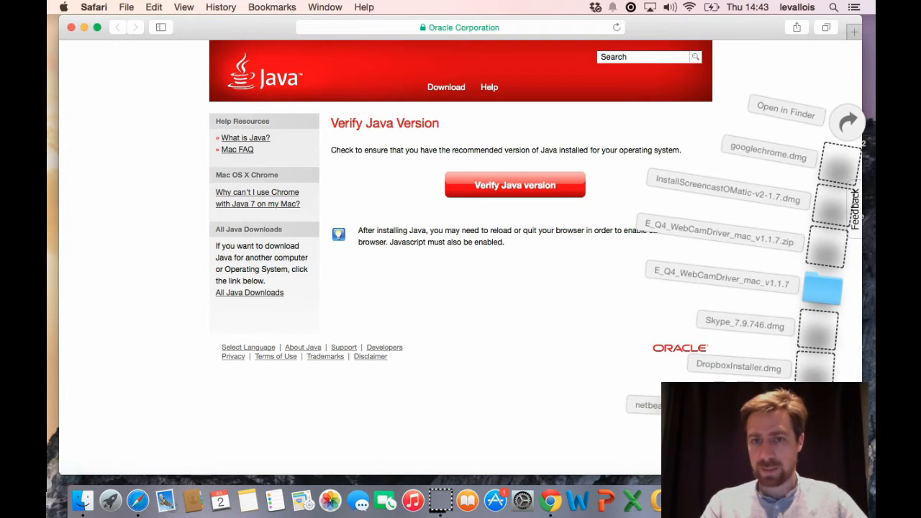
left_click(841, 125)
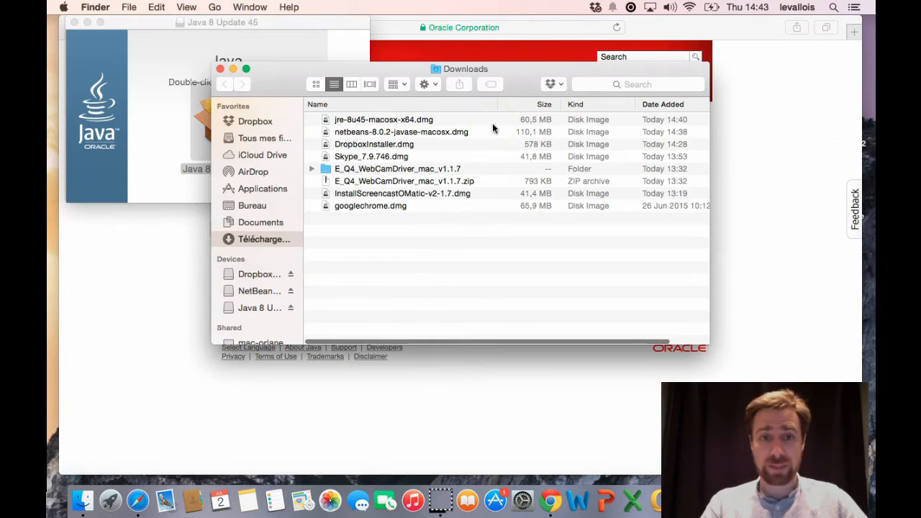
left_click(390, 136)
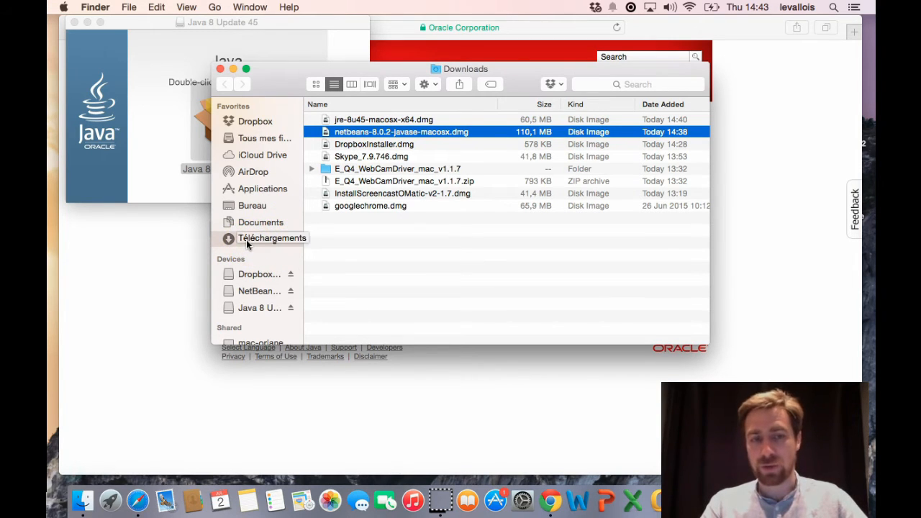
double_click(417, 134)
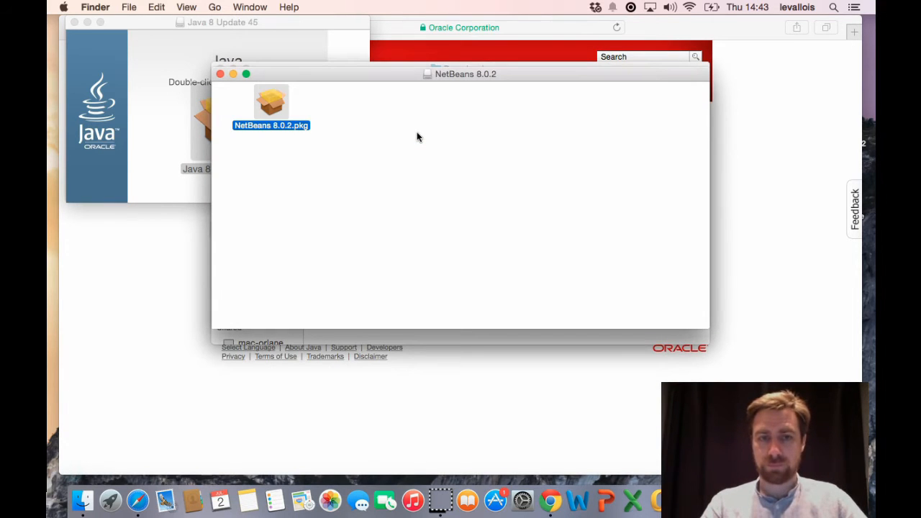
double_click(271, 101)
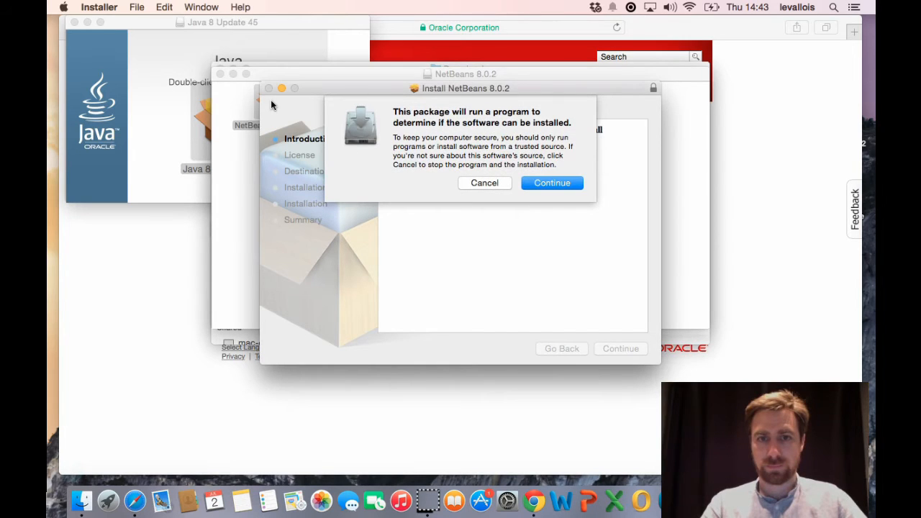
left_click(568, 185)
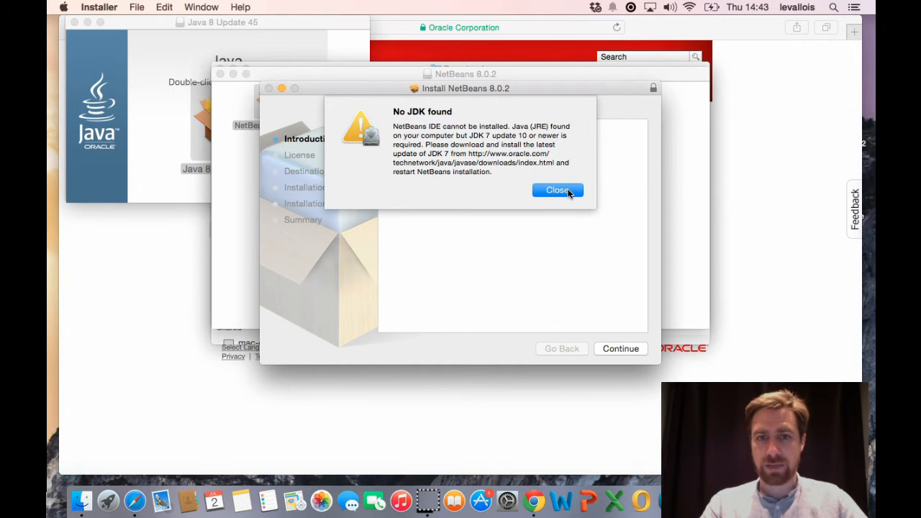
left_click(567, 192)
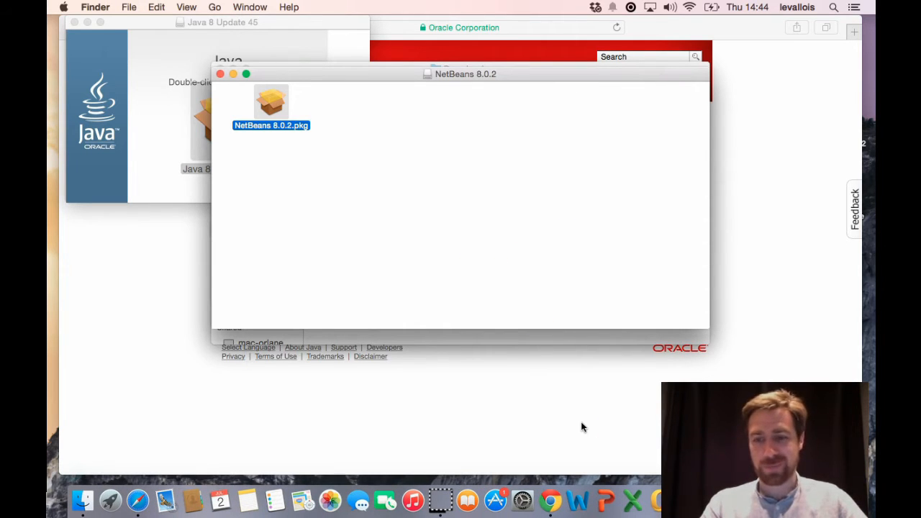
Switch to Chrome, search for "jdk", open the Oracle Java SE - Downloads result and accept the site's cookies.
left_click(550, 504)
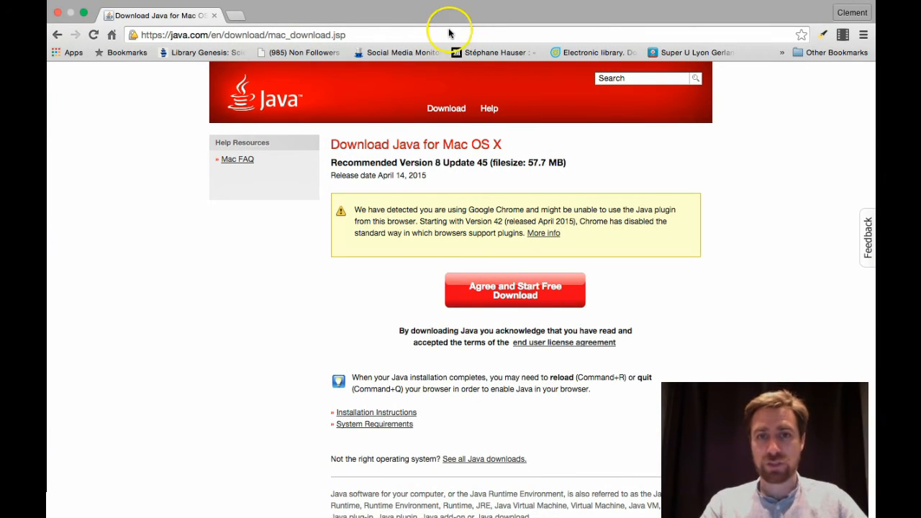
left_click(449, 33)
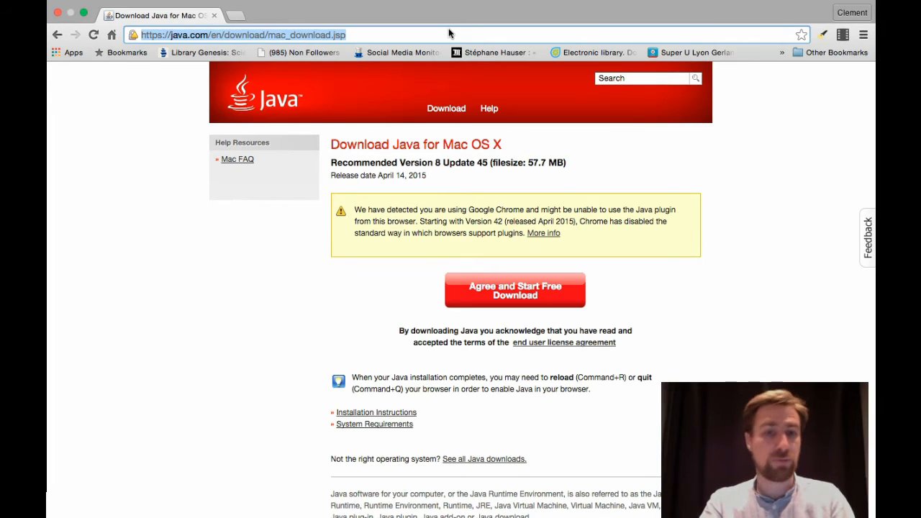
type("j")
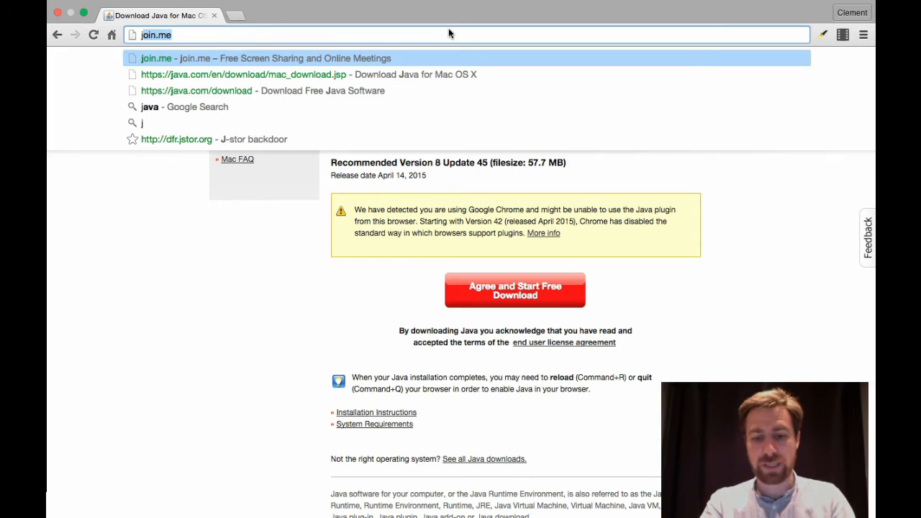
type("dk")
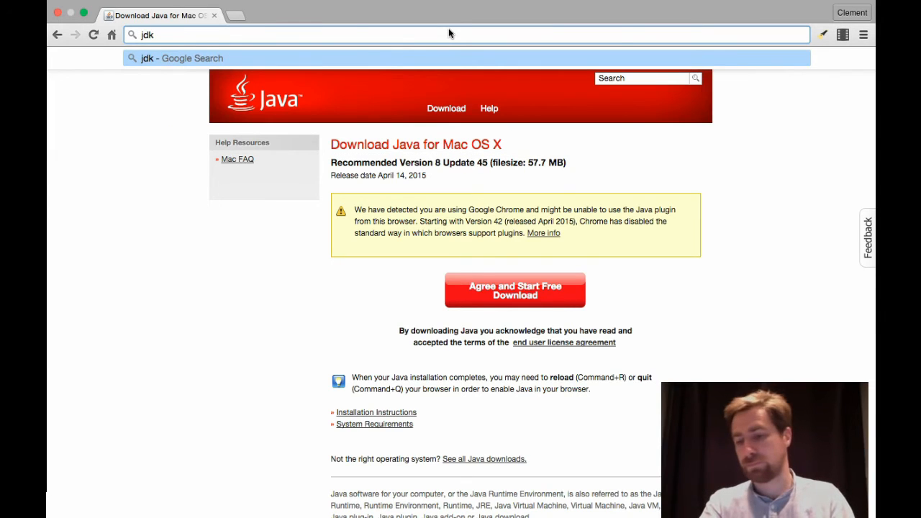
key("Return")
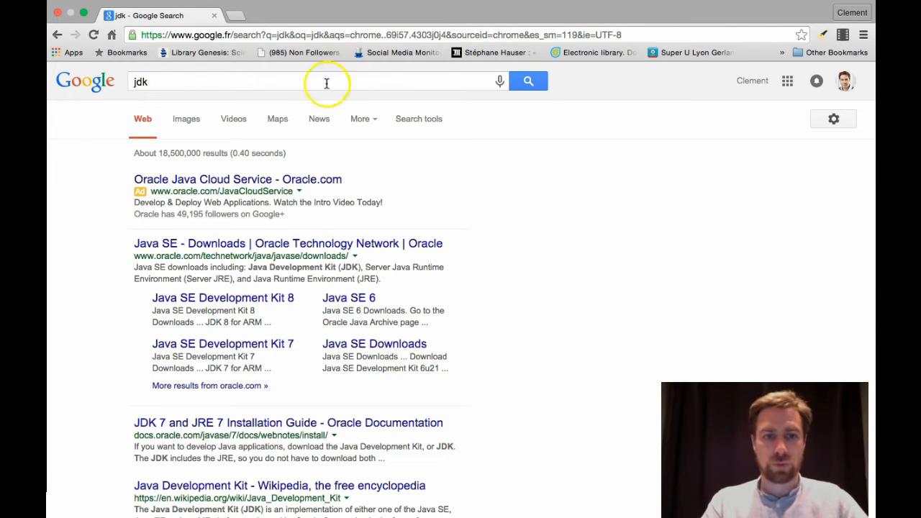
left_click(165, 82)
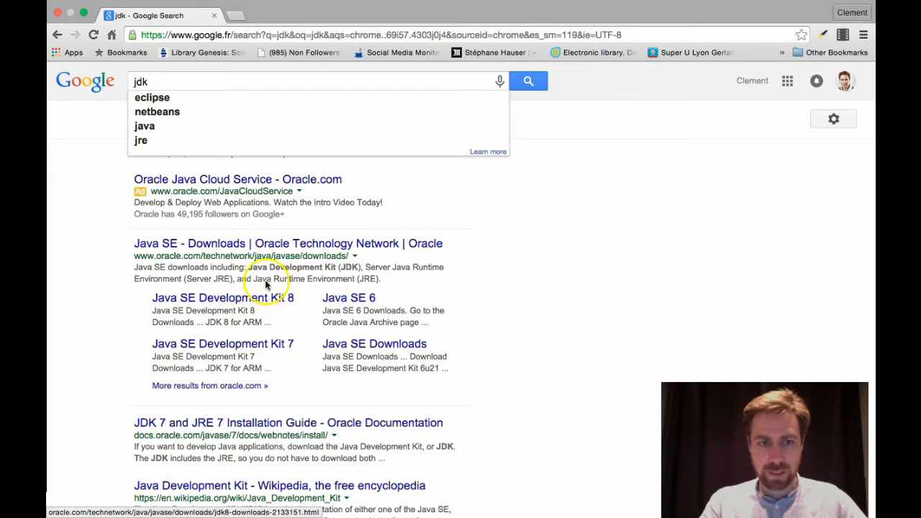
left_click(249, 246)
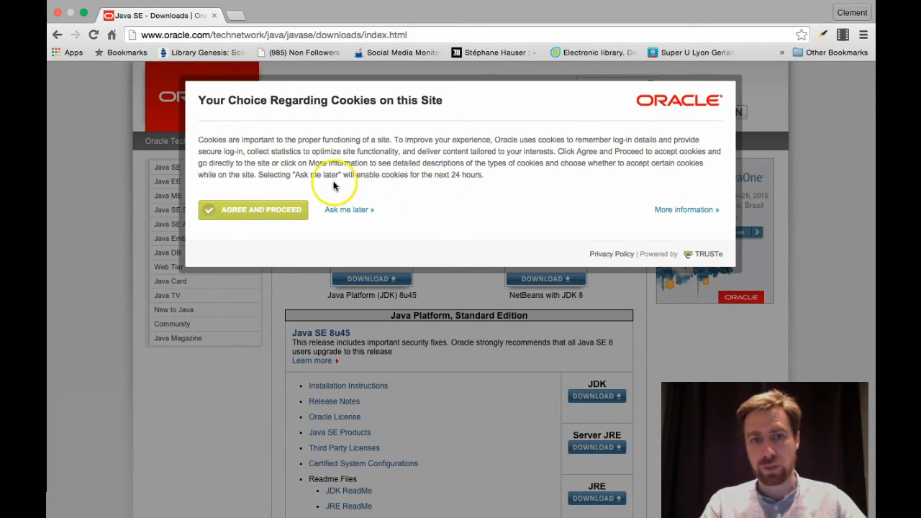
left_click(277, 209)
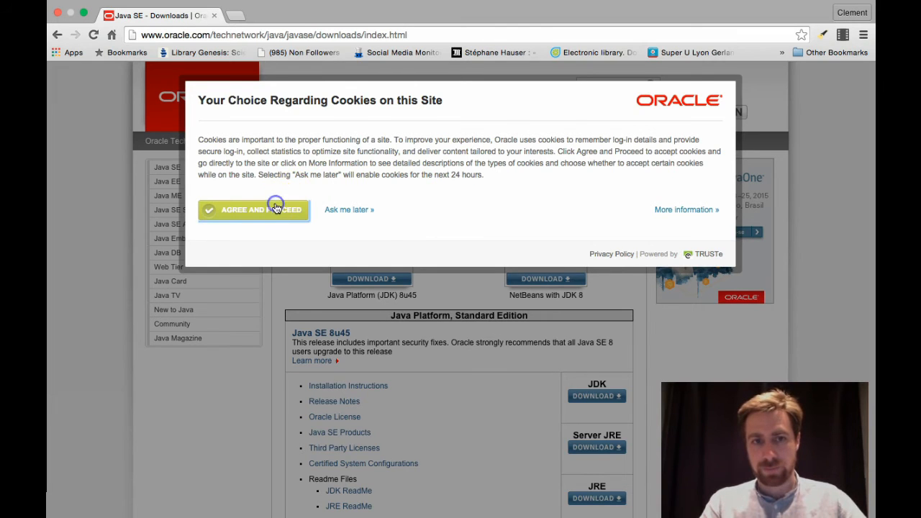
Look through the packages on the Java SE Downloads page and open the Java Platform (JDK) 8u45 download page.
scroll(842, 213, "down", 3)
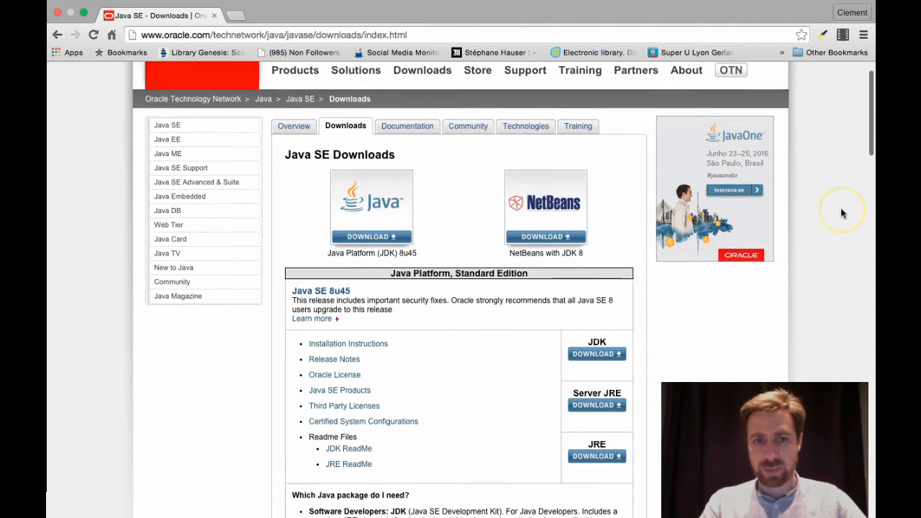
scroll(842, 213, "down", 1)
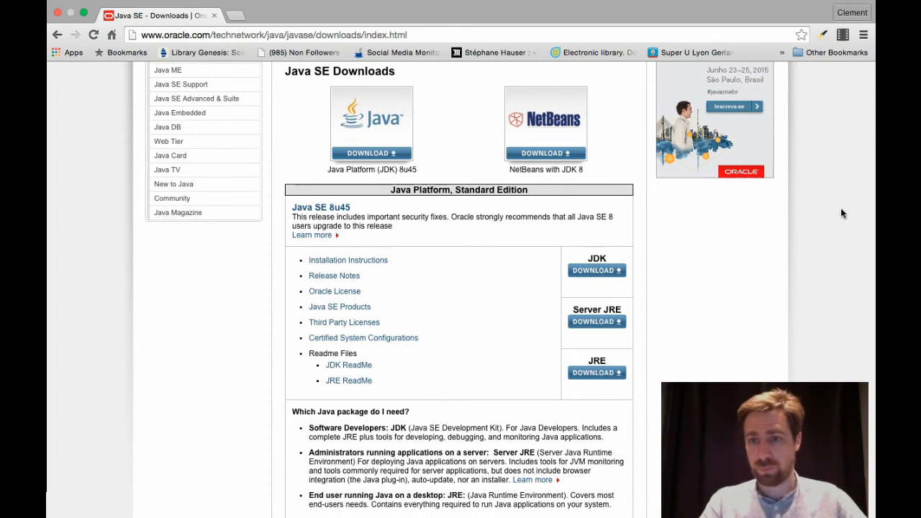
right_click(835, 183)
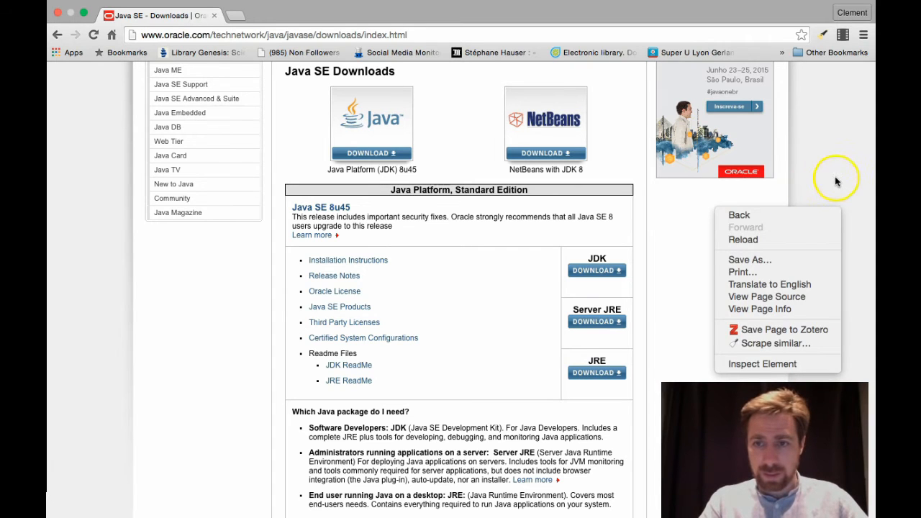
left_click(833, 179)
scroll(820, 307, "down", 2)
scroll(822, 311, "down", 12)
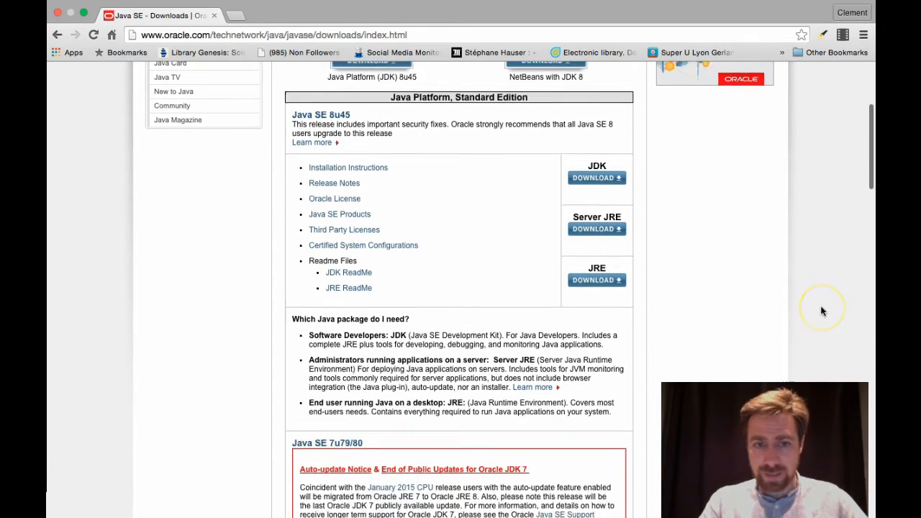
scroll(823, 309, "down", 10)
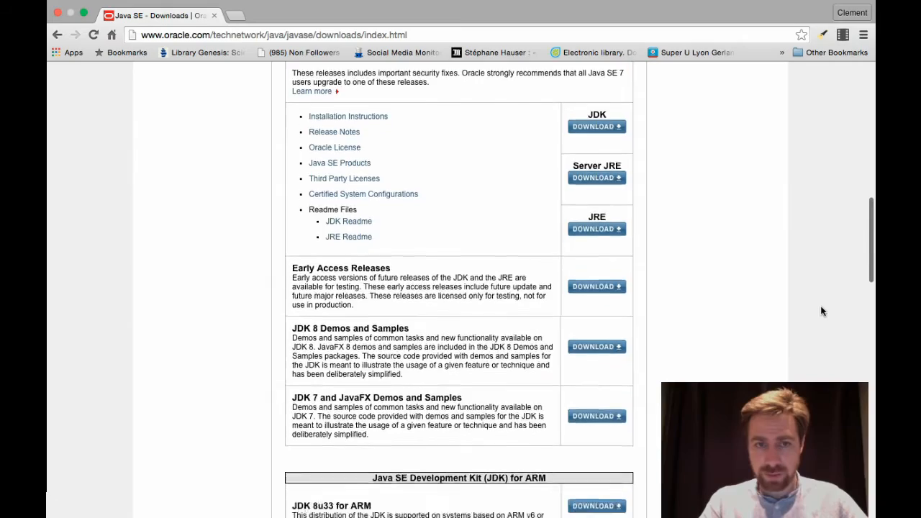
left_click(821, 301)
scroll(821, 302, "down", 15)
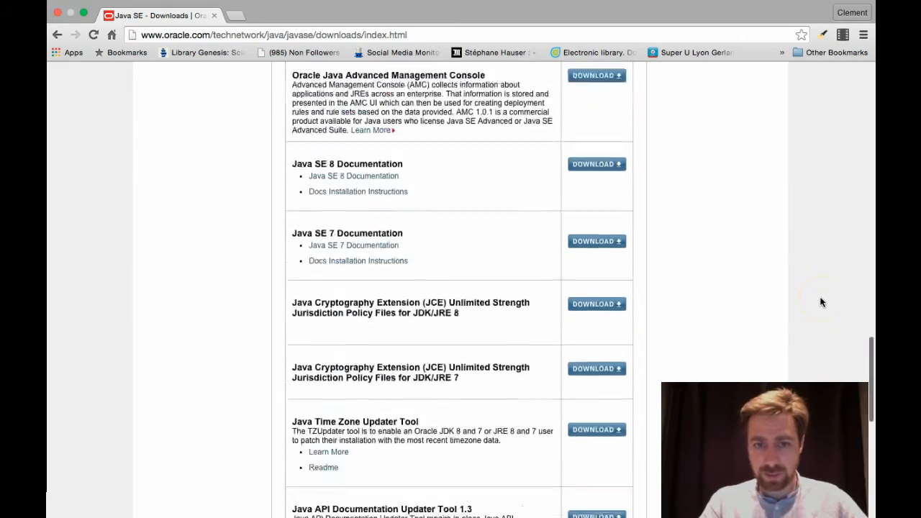
scroll(822, 302, "up", 20)
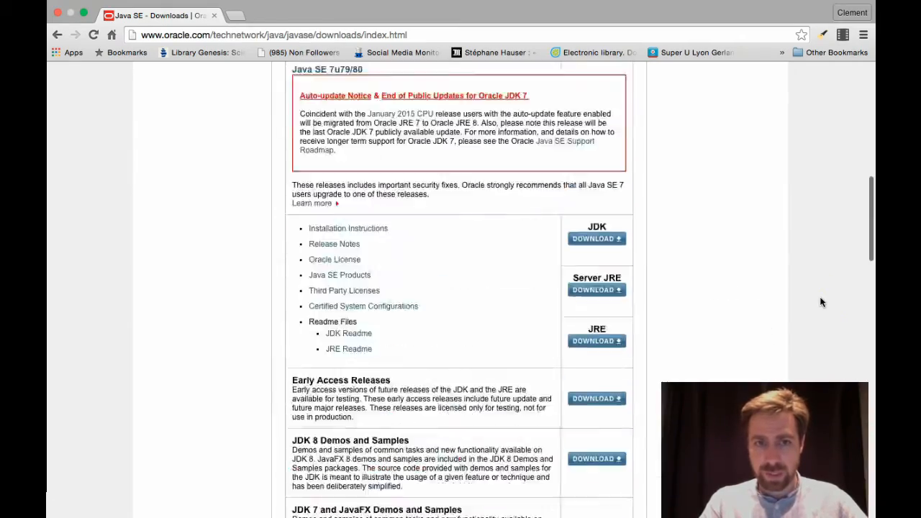
left_click(711, 239)
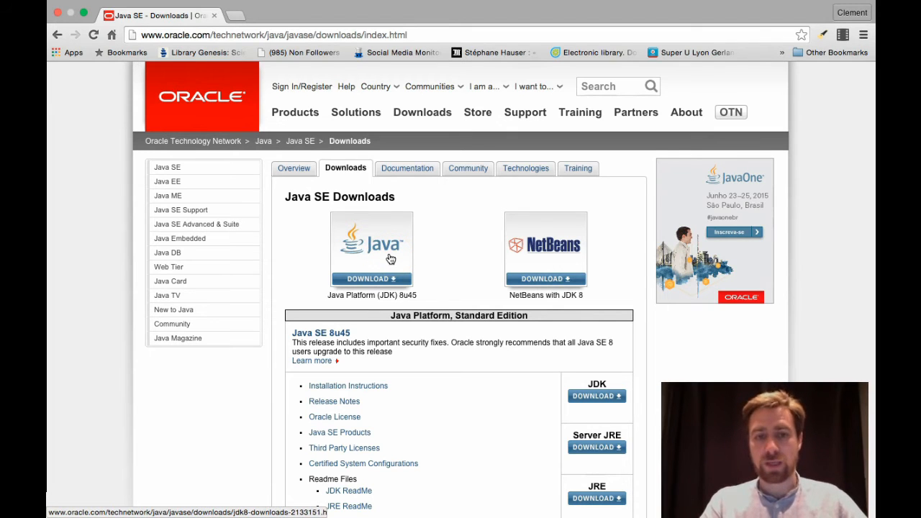
left_click(388, 277)
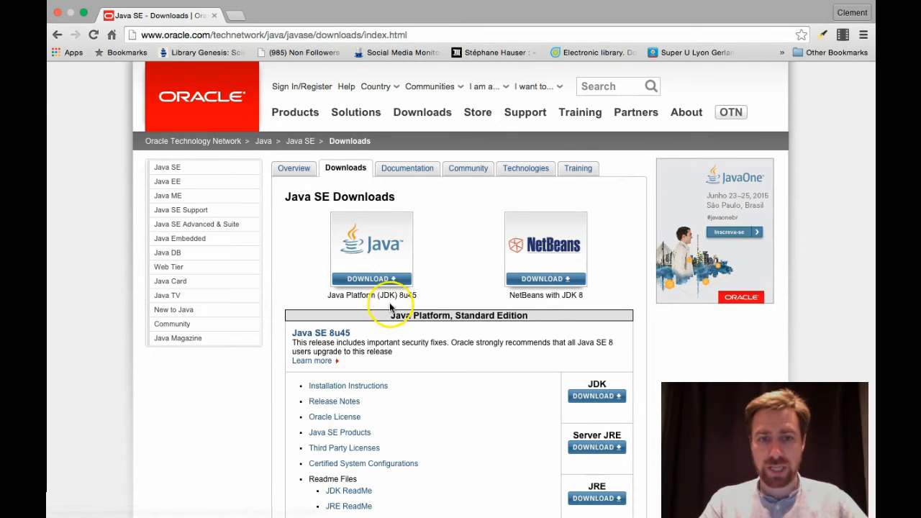
left_click(379, 247)
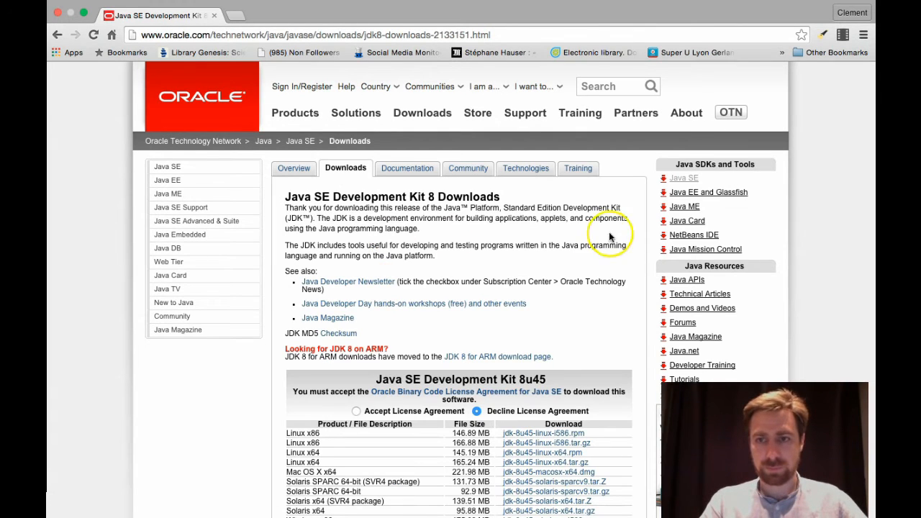
Accept the license agreement for Java SE Development Kit 8u45 and download the Mac OS X x64 file jdk-8u45-macosx-x64.dmg.
scroll(629, 294, "down", 4)
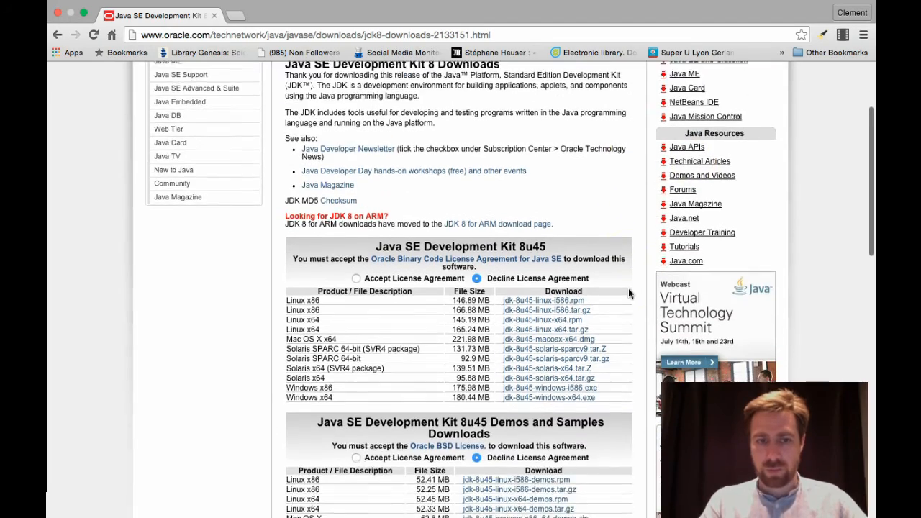
scroll(628, 293, "up", 2)
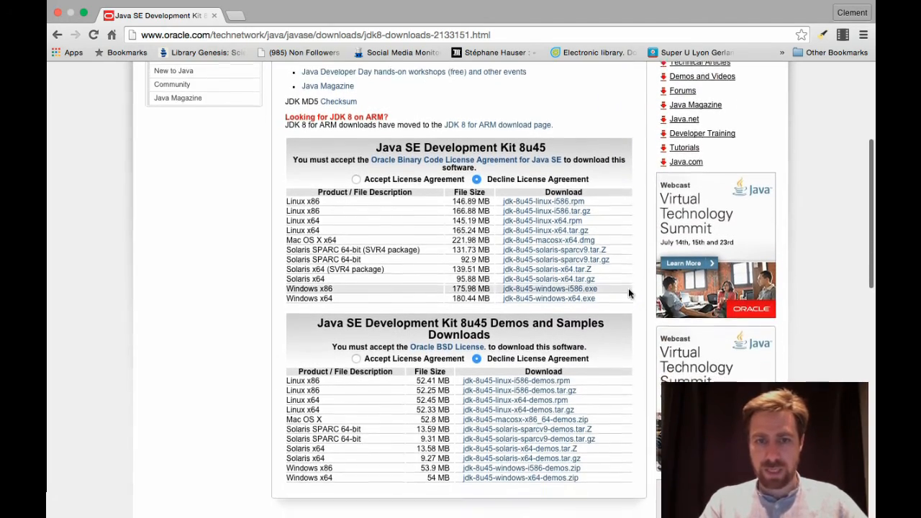
scroll(629, 293, "down", 1)
scroll(628, 294, "up", 1)
scroll(629, 294, "up", 1)
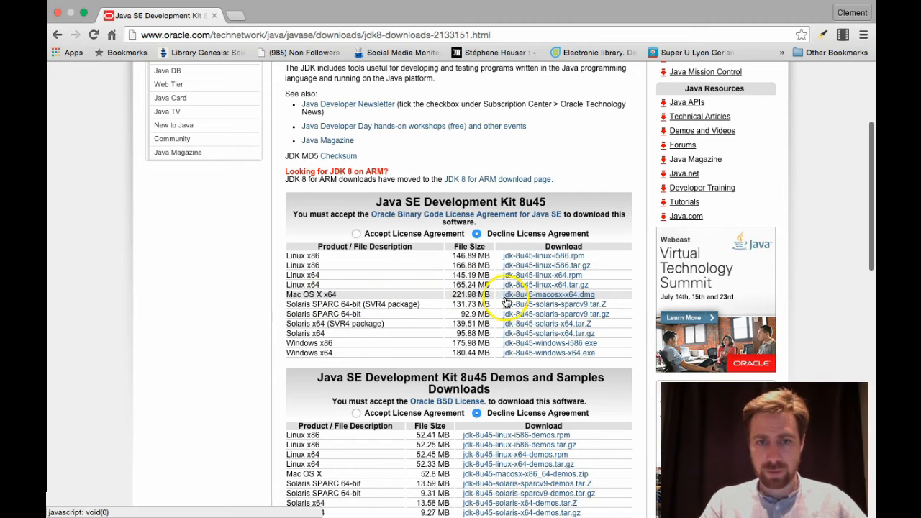
left_click(355, 234)
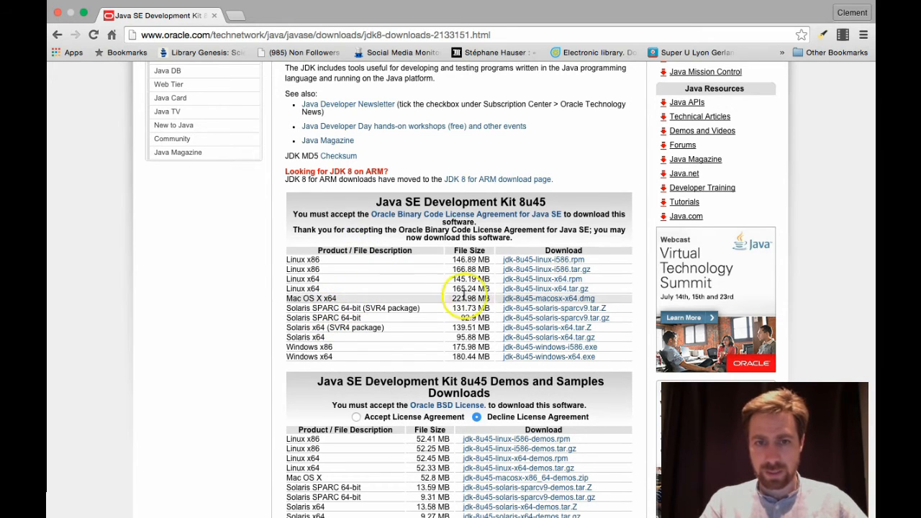
left_click(523, 303)
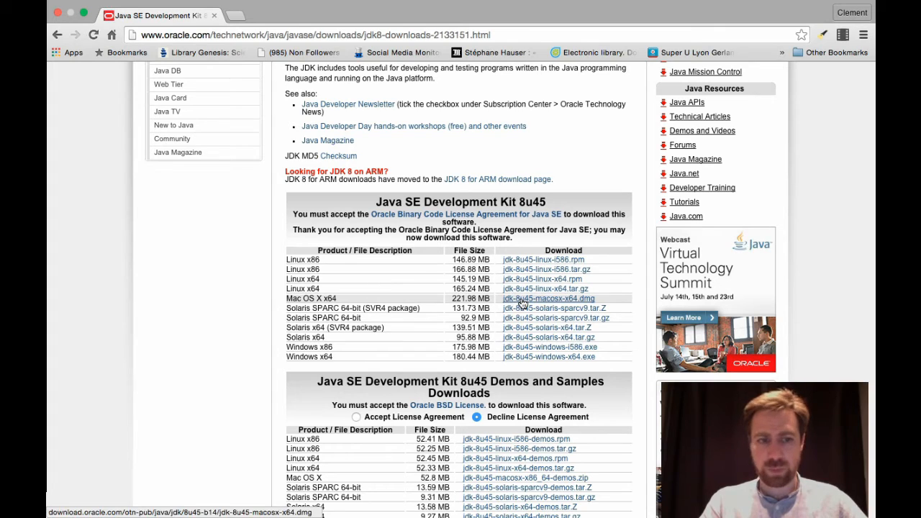
left_click(588, 56)
left_click(572, 97)
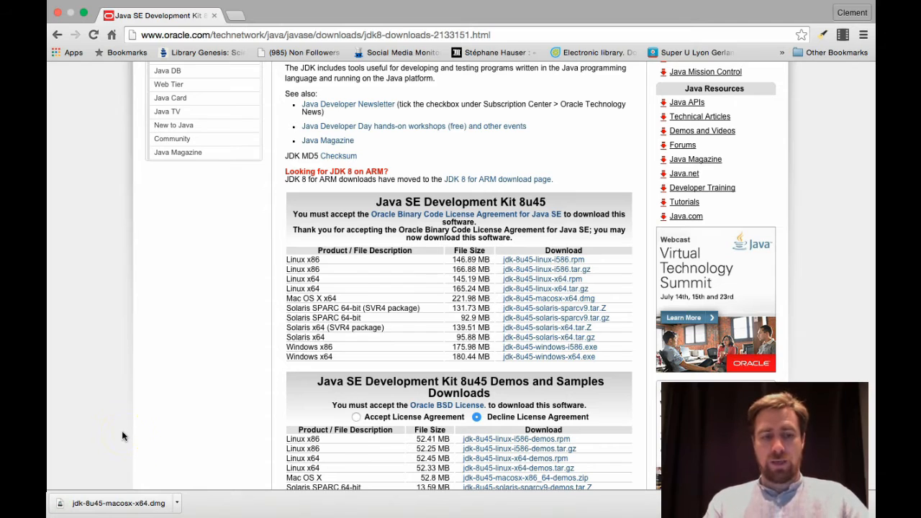
Open the downloaded jdk-8u45-macosx-x64.dmg and launch the JDK 8 Update 45.pkg installer.
left_click(94, 512)
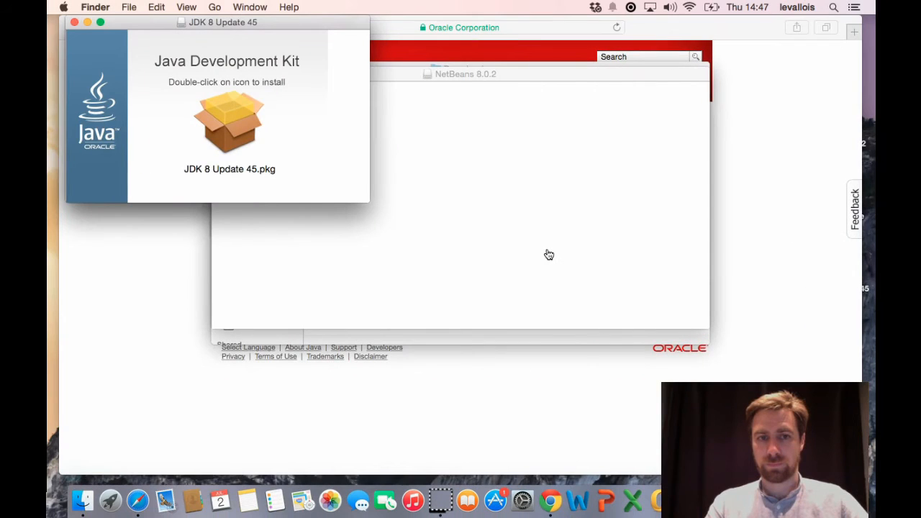
left_click(230, 115)
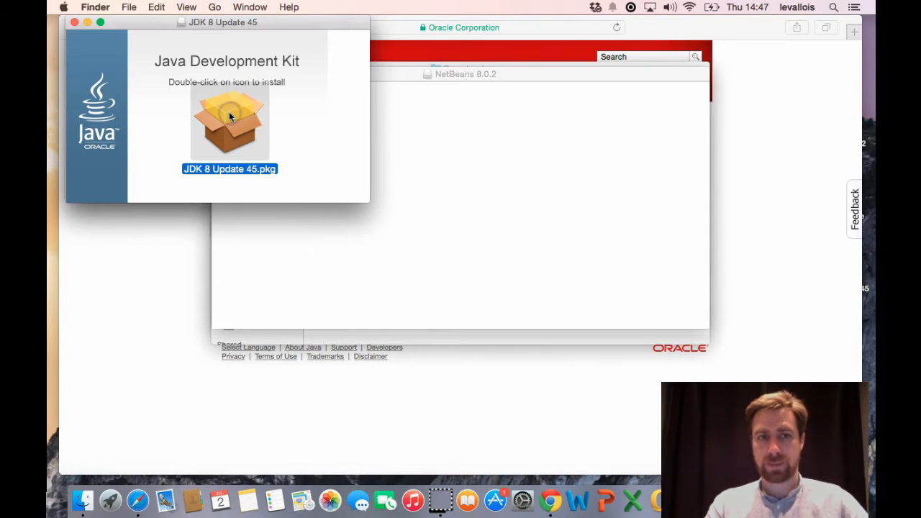
double_click(230, 115)
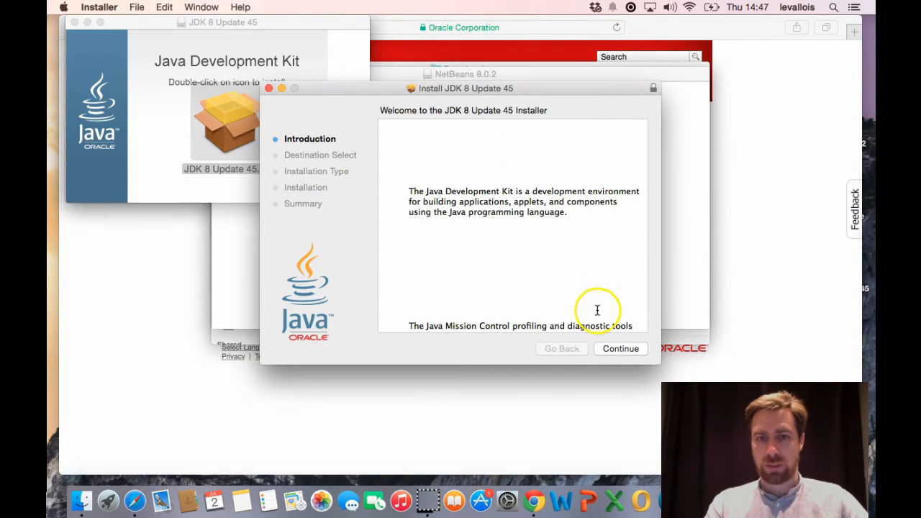
Run the standard install of JDK 8 Update 45 for all users of the computer, authorizing it with the account password.
left_click(627, 351)
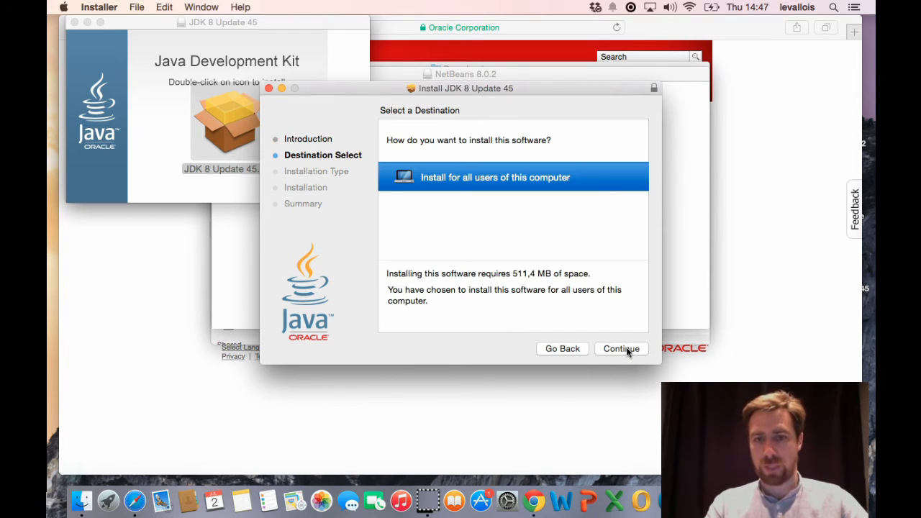
left_click(626, 348)
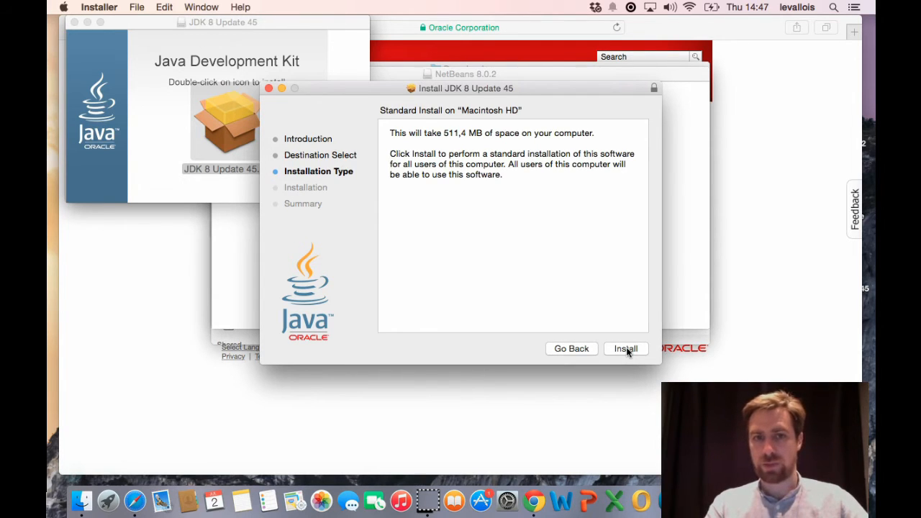
left_click(626, 349)
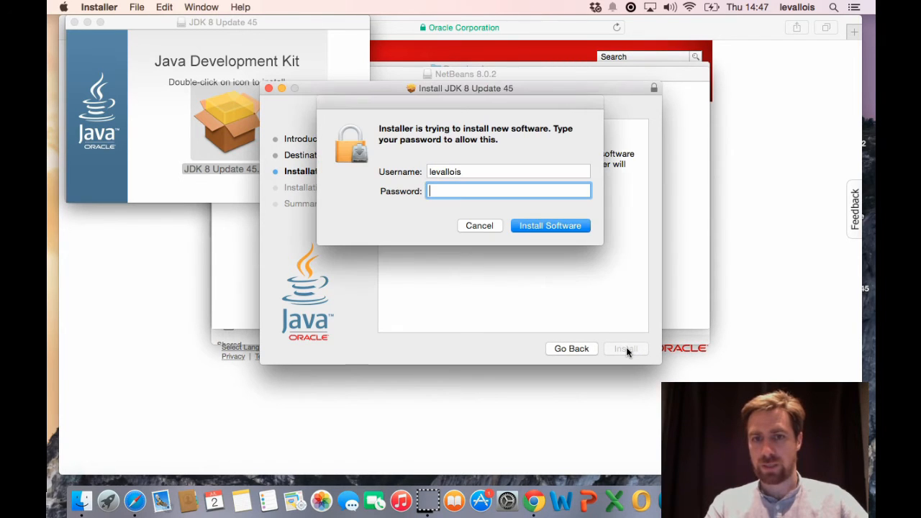
type("••••••••••")
key("Return")
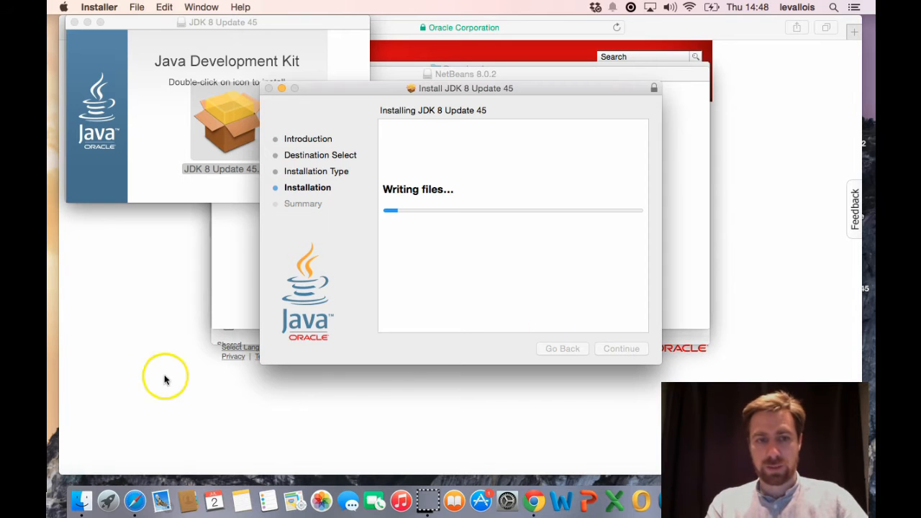
Close the finished JDK 8 Update 45 installer and its disk image window.
left_click(71, 462)
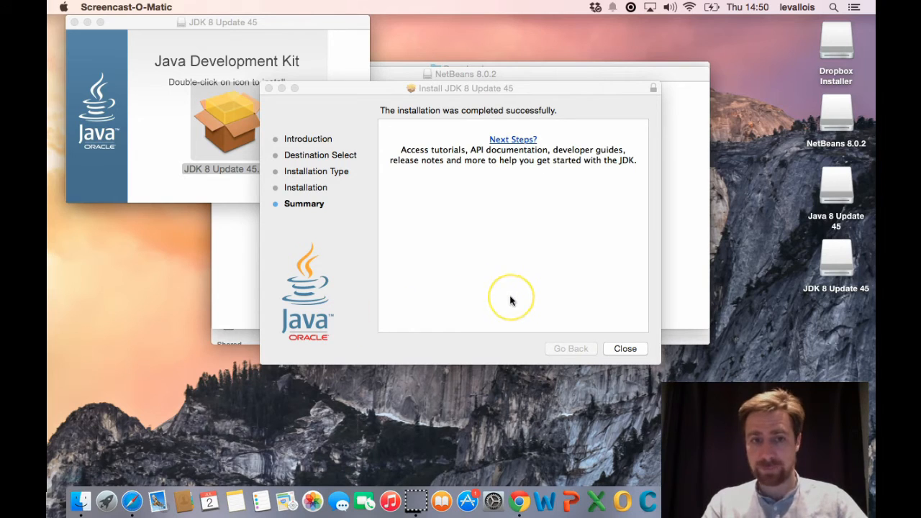
left_click(637, 350)
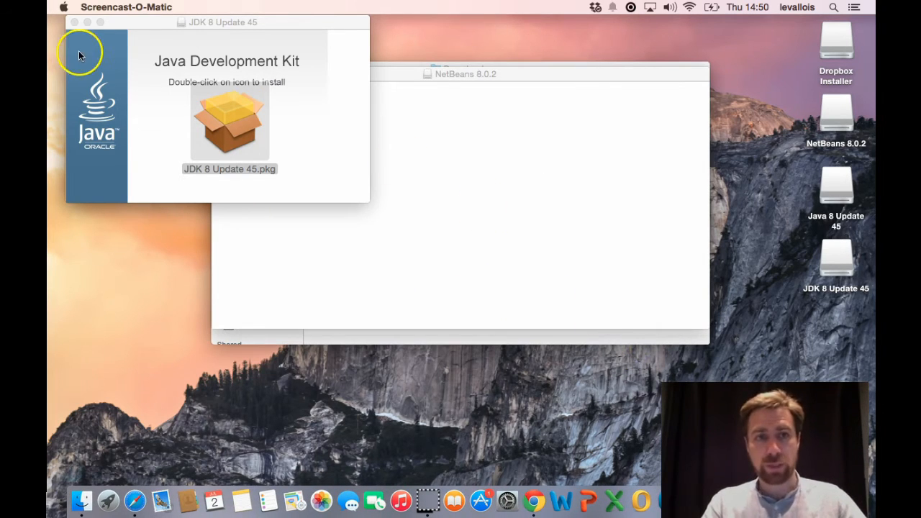
left_click(73, 23)
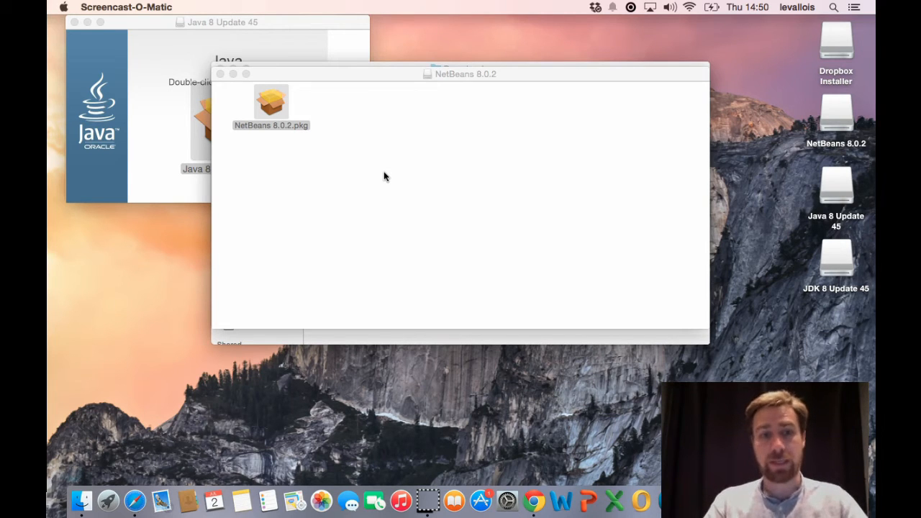
Start the NetBeans 8.0.2.pkg installer, allowing its installation check and agreeing to the software license agreement.
double_click(273, 106)
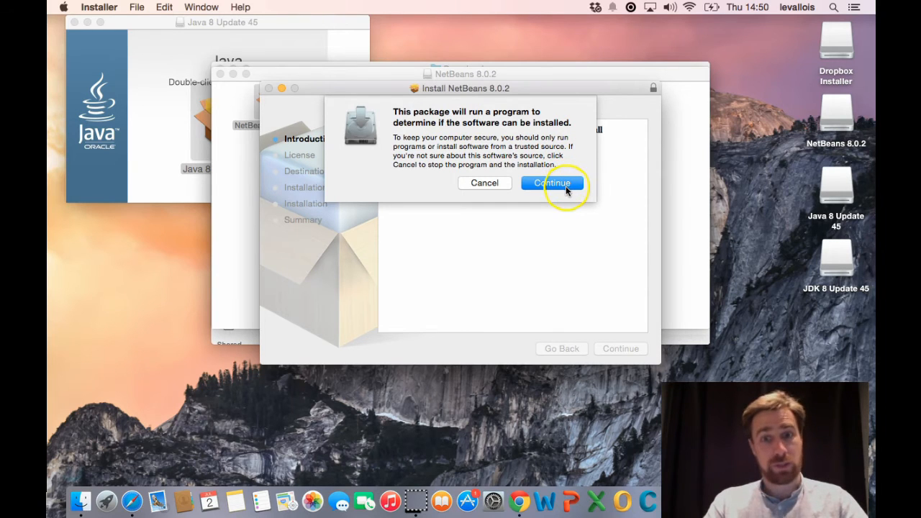
left_click(566, 185)
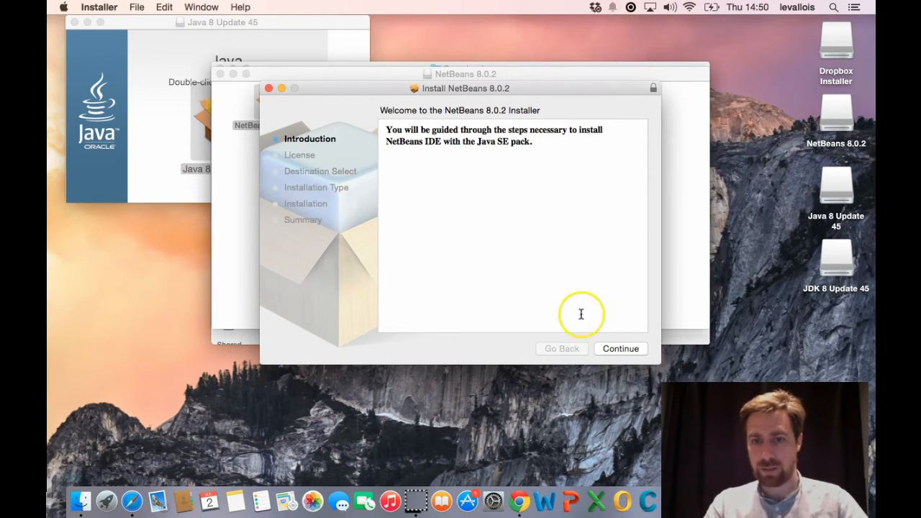
left_click(614, 349)
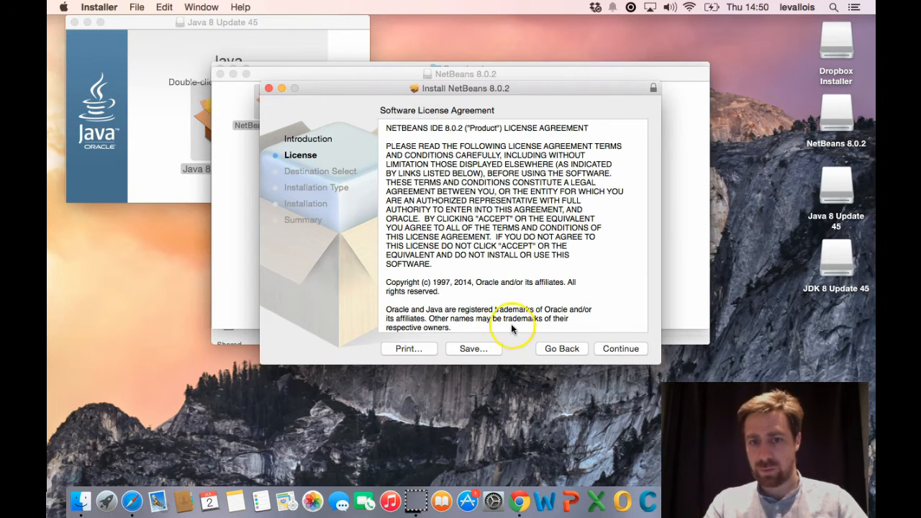
left_click(627, 349)
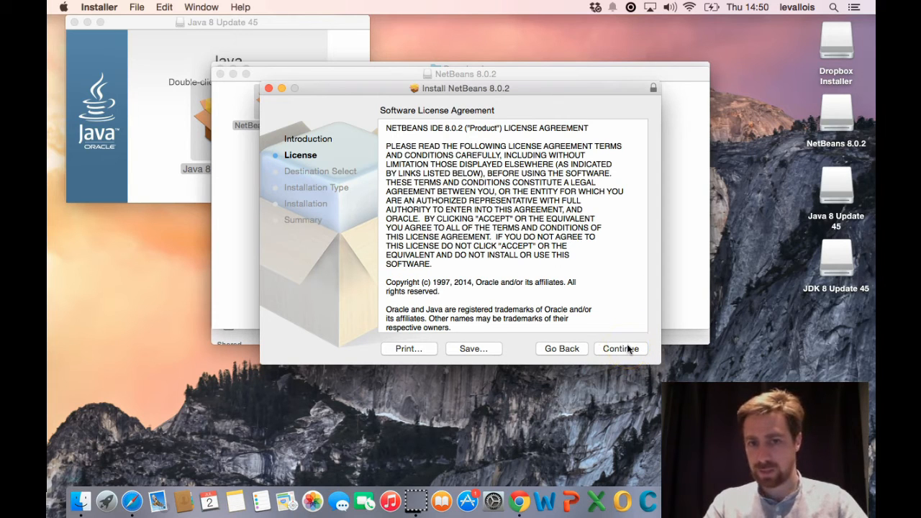
left_click(626, 349)
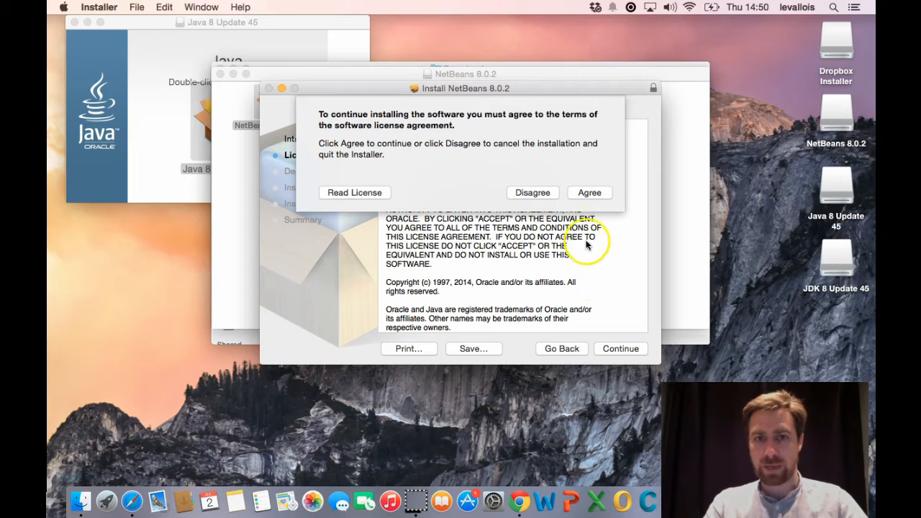
left_click(592, 194)
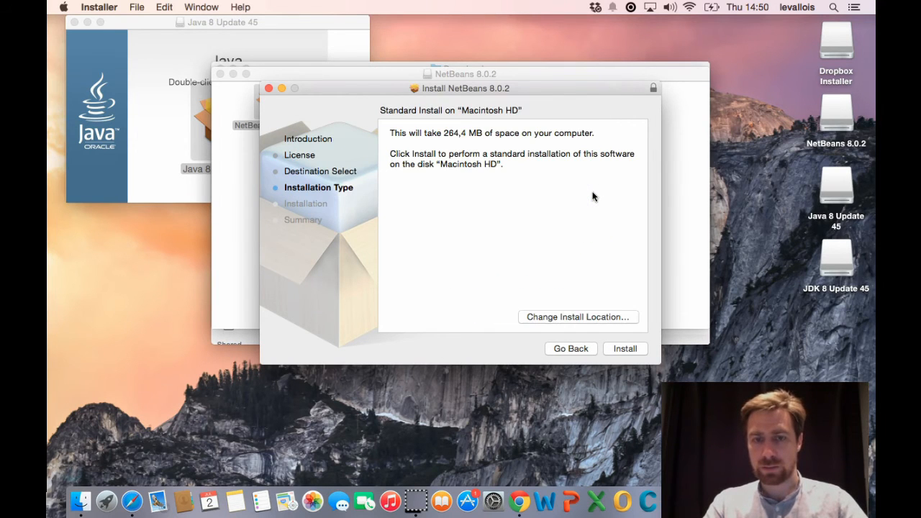
Run the standard install of NetBeans 8.0.2 on Macintosh HD, authorizing it with the account password, and close the finished installer.
left_click(625, 349)
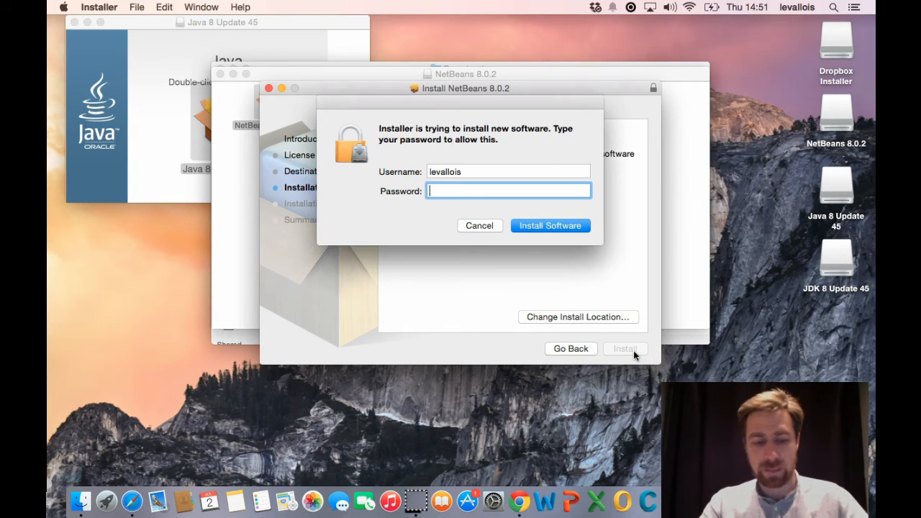
type("•••••••")
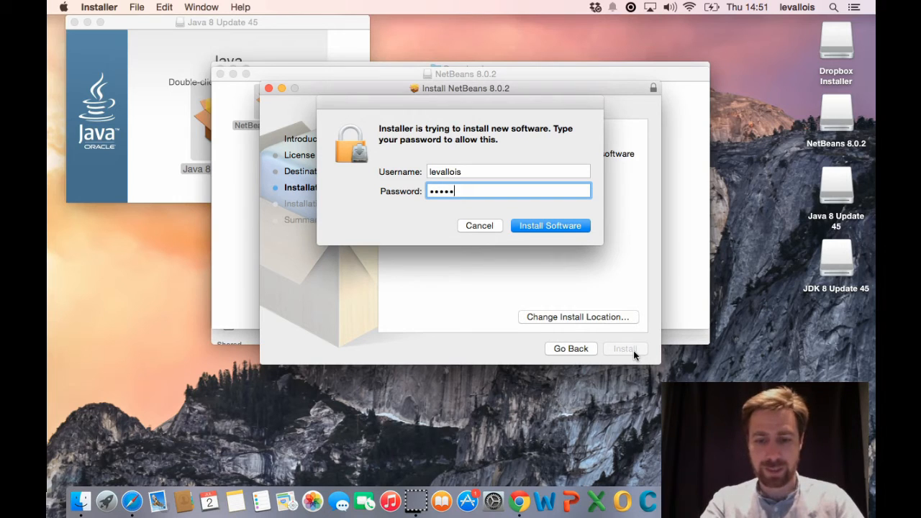
type("•••")
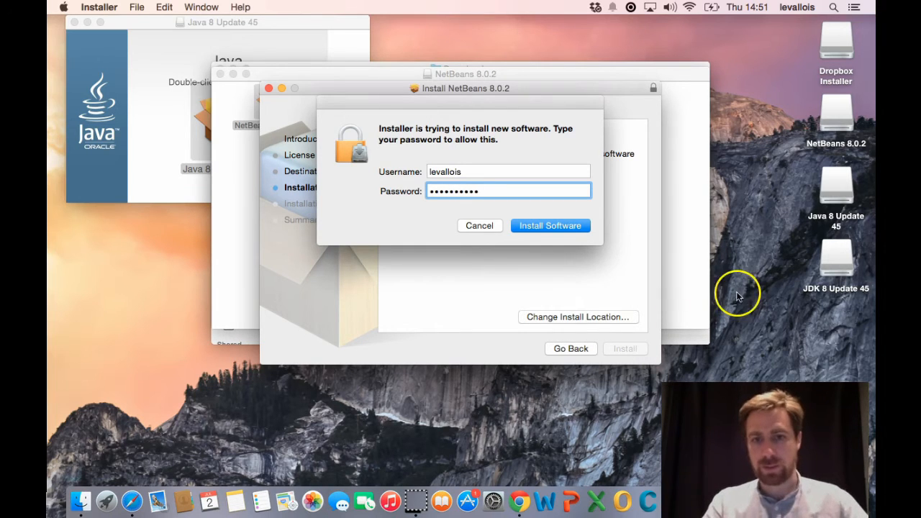
left_click(583, 228)
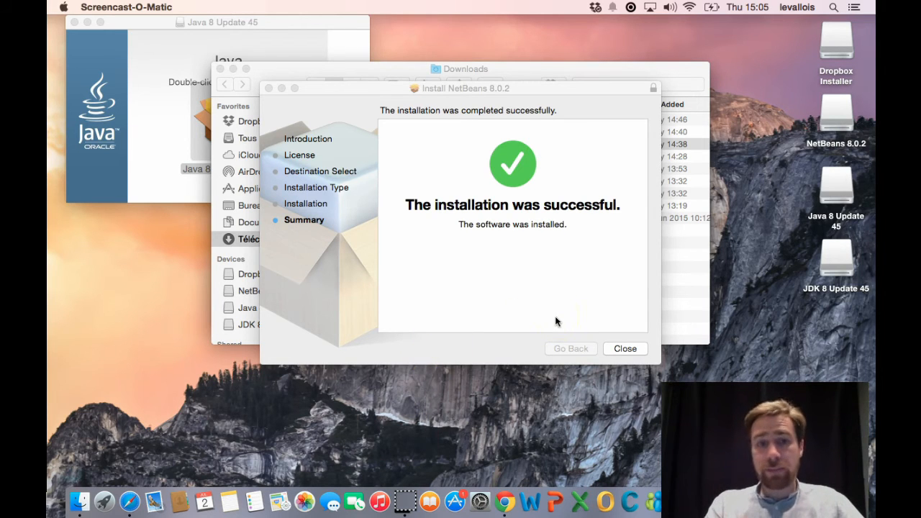
left_click(625, 352)
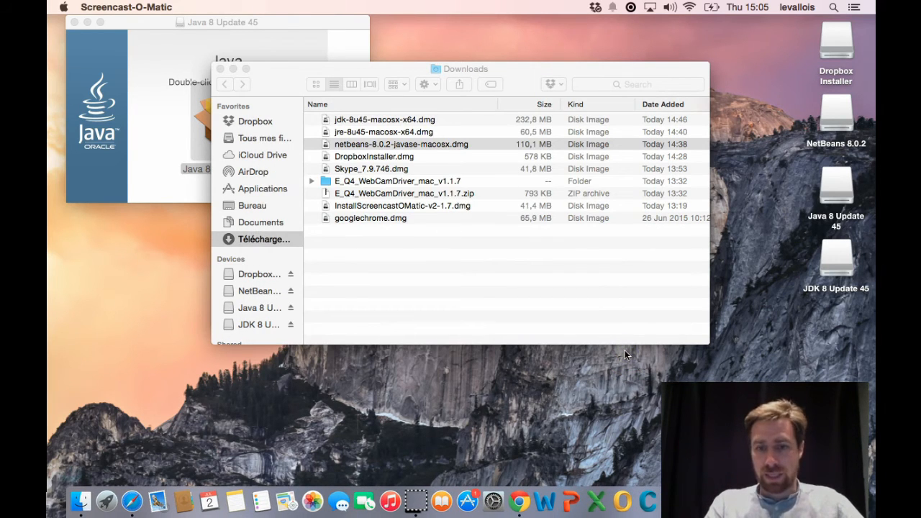
Launch NetBeans 8.0.2 from the NetBeans folder in Applications.
left_click(267, 190)
left_click(268, 190)
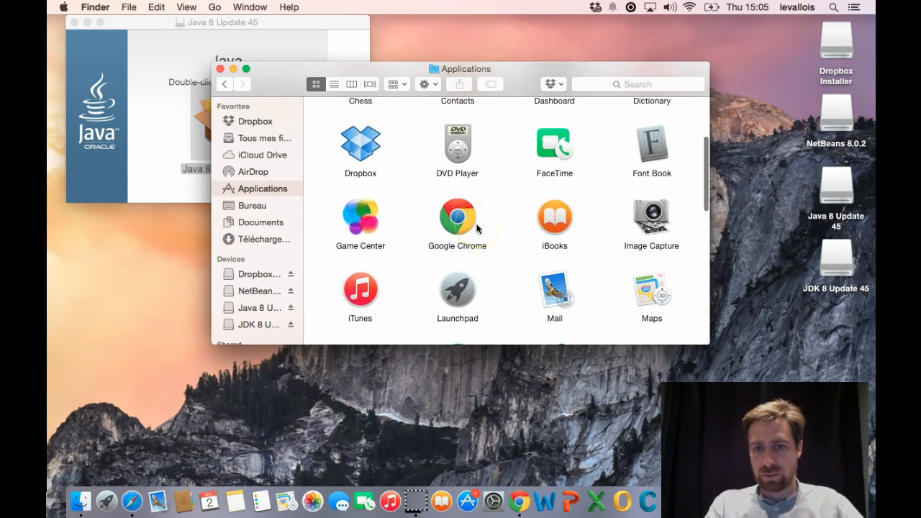
scroll(468, 180, "down", 2)
scroll(506, 226, "down", 4)
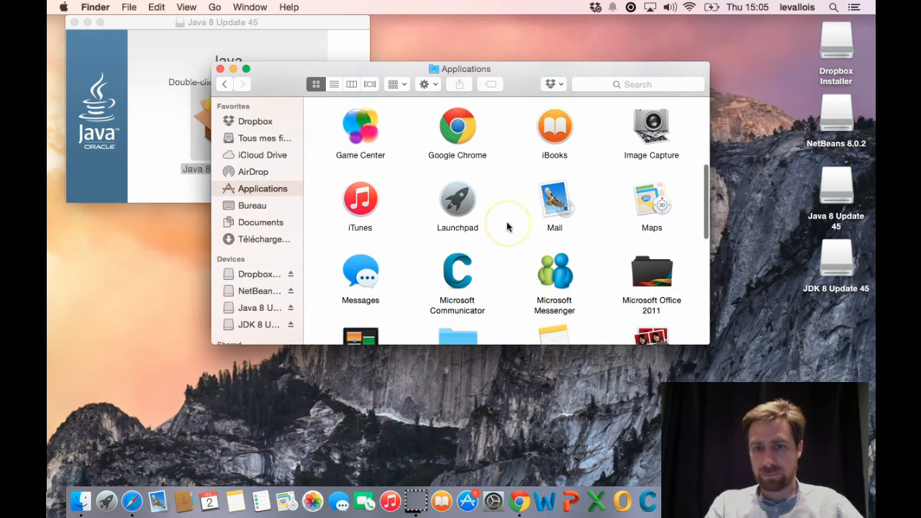
scroll(507, 227, "down", 4)
left_click(497, 226)
left_click(454, 227)
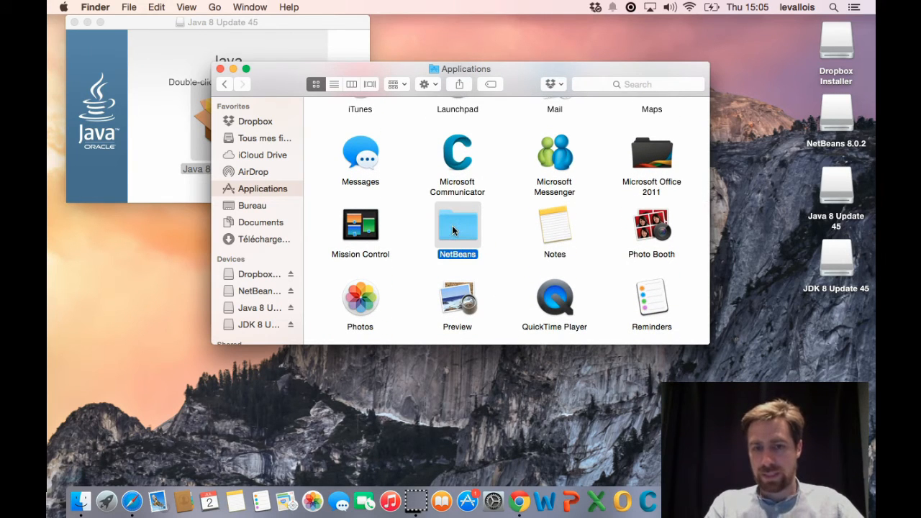
double_click(451, 231)
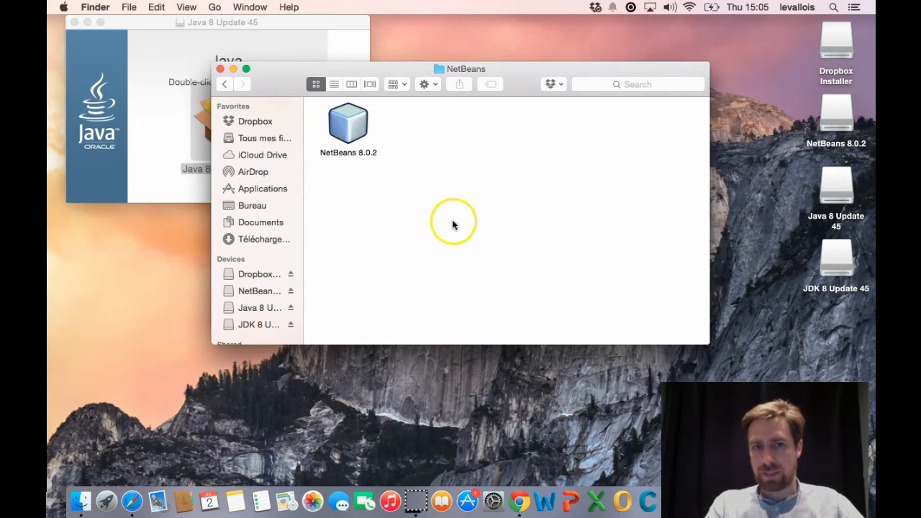
double_click(358, 137)
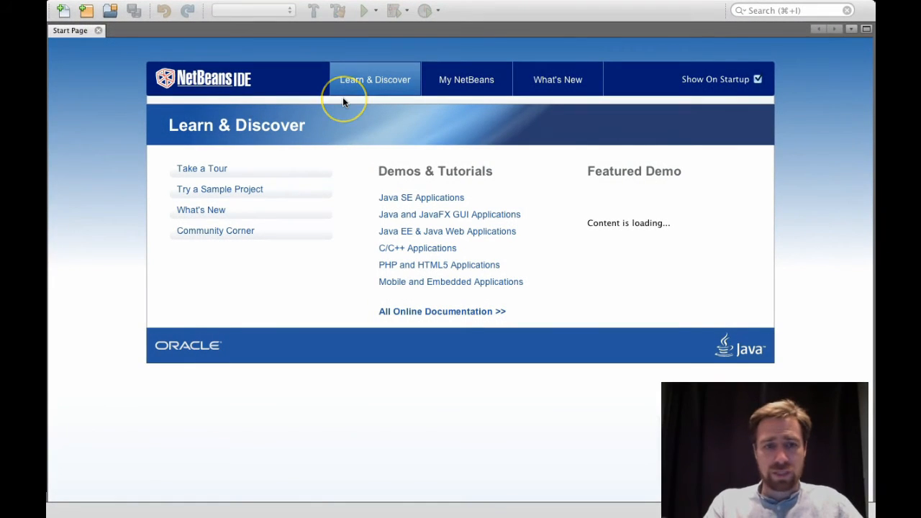
Open the plugin manager's list of available plugins and sort it by name to locate CodenameOnePlugin.
mouse_move(422, 4)
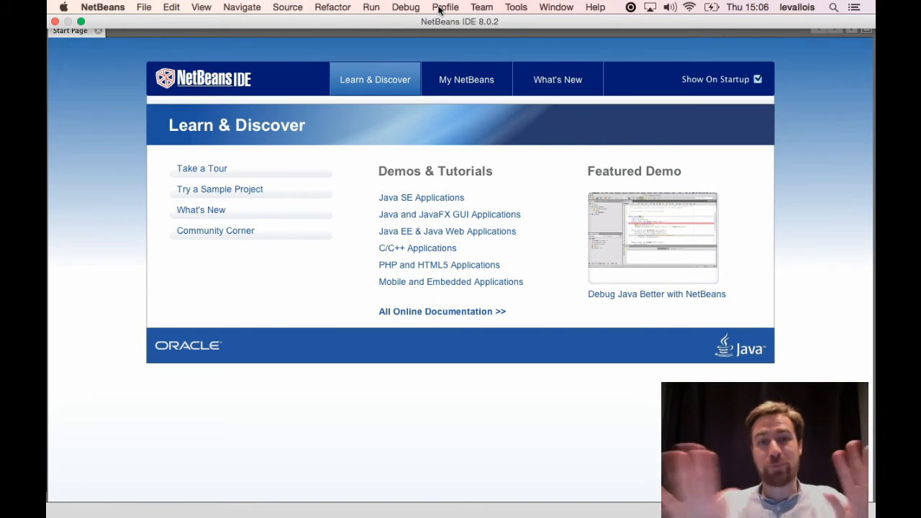
left_click(517, 7)
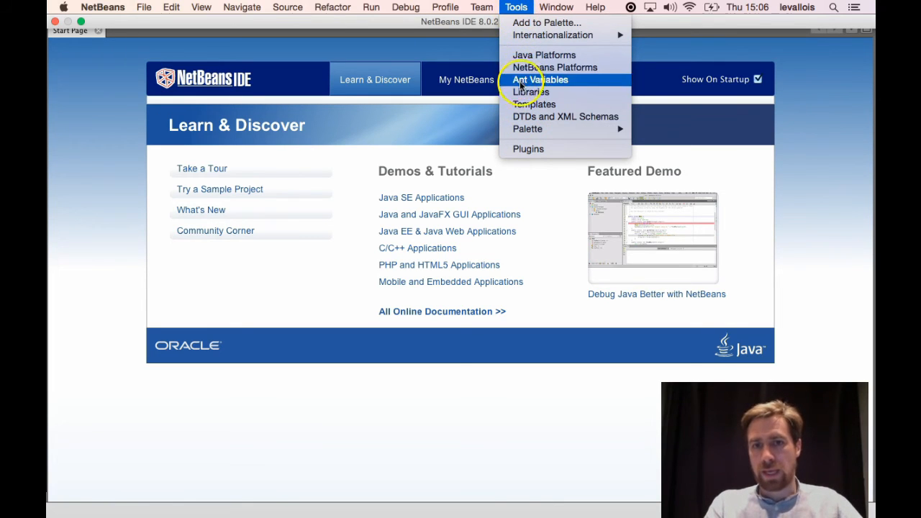
left_click(533, 149)
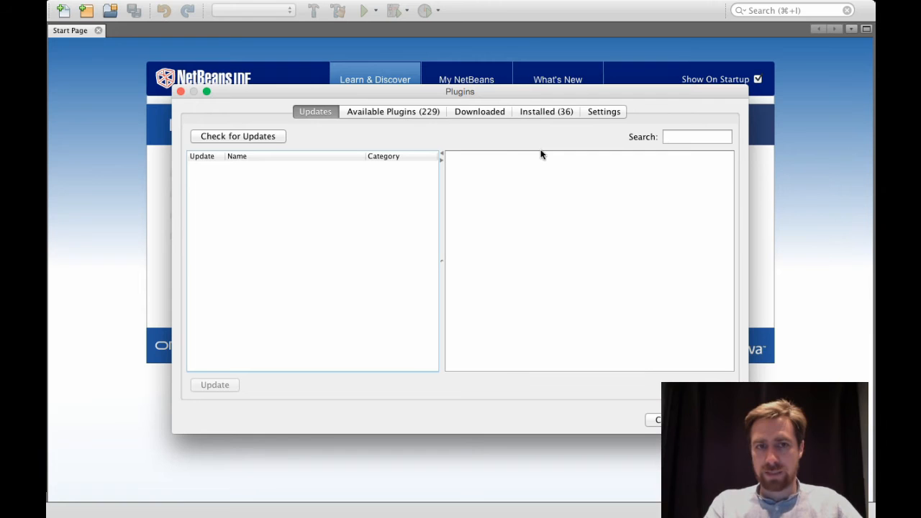
left_click(386, 112)
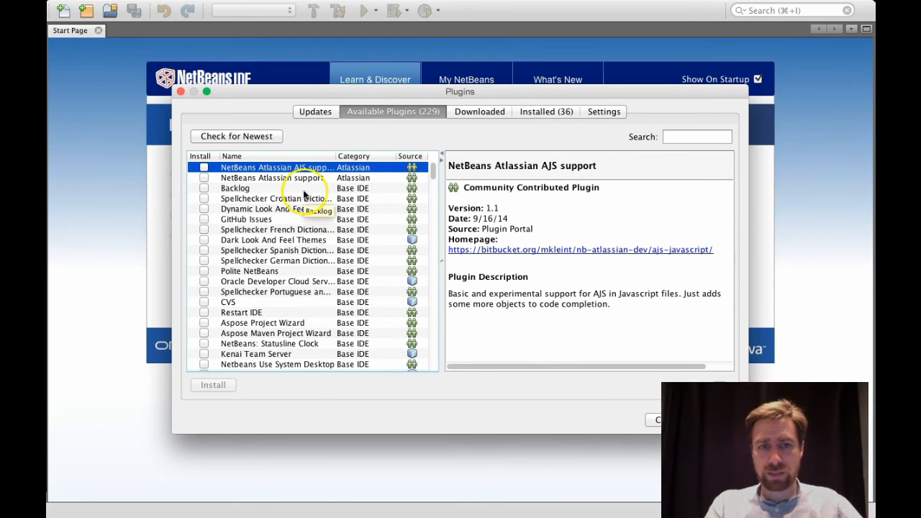
left_click(238, 158)
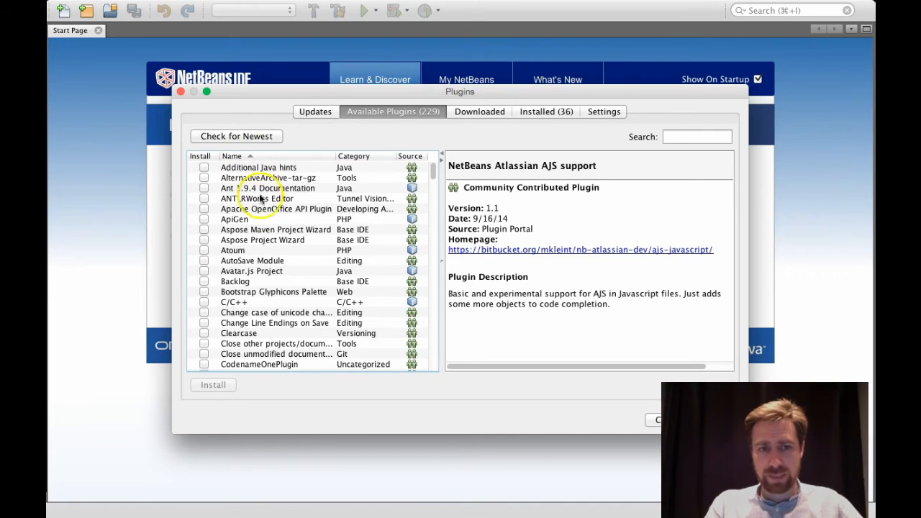
scroll(265, 224, "down", 1)
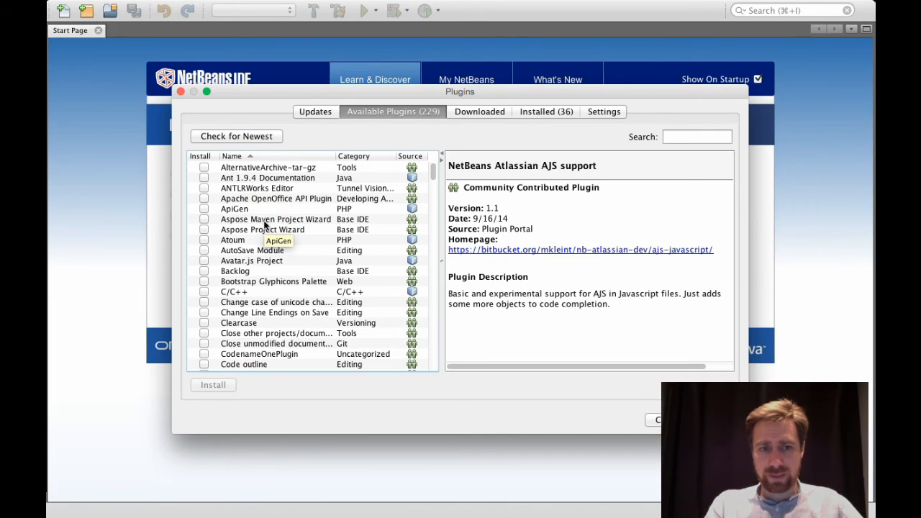
scroll(264, 225, "up", 1)
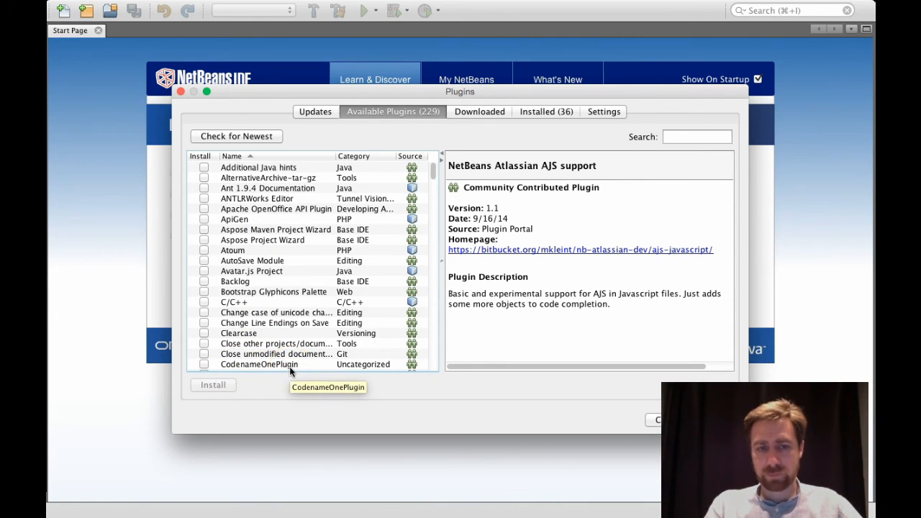
scroll(271, 368, "down", 4)
scroll(271, 367, "up", 4)
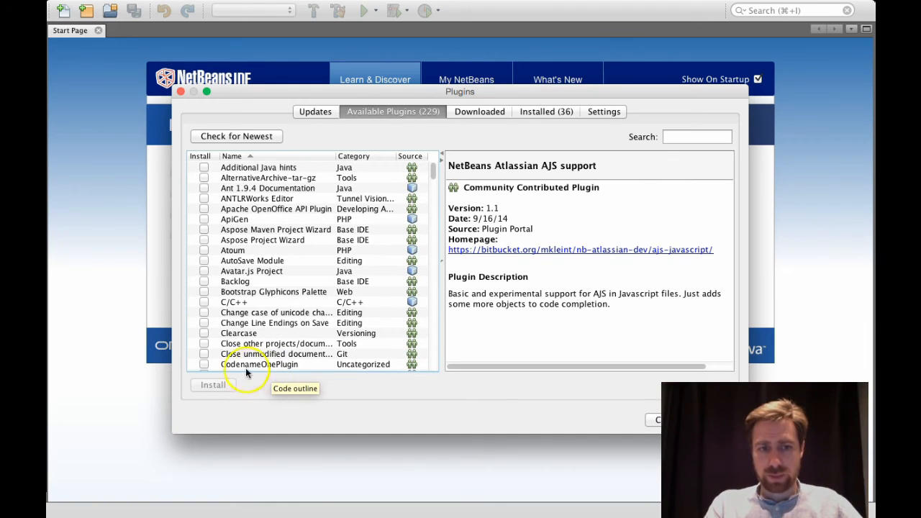
Install CodenameOnePlugin, accepting its license agreement and continuing past the untrusted-certificate check.
left_click(204, 365)
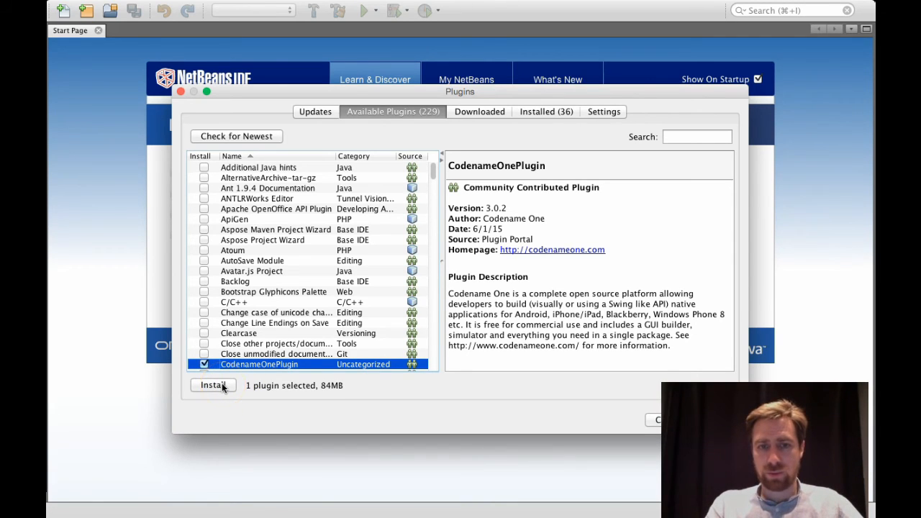
left_click(221, 387)
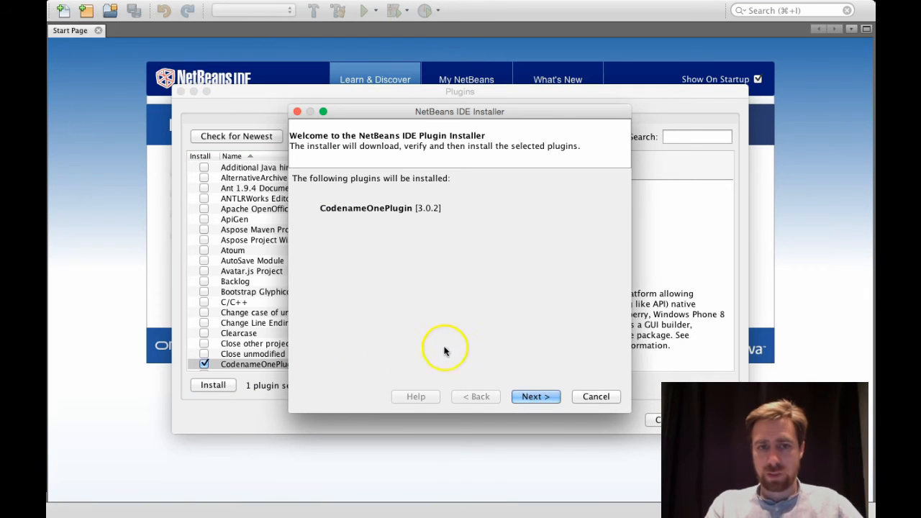
left_click(536, 396)
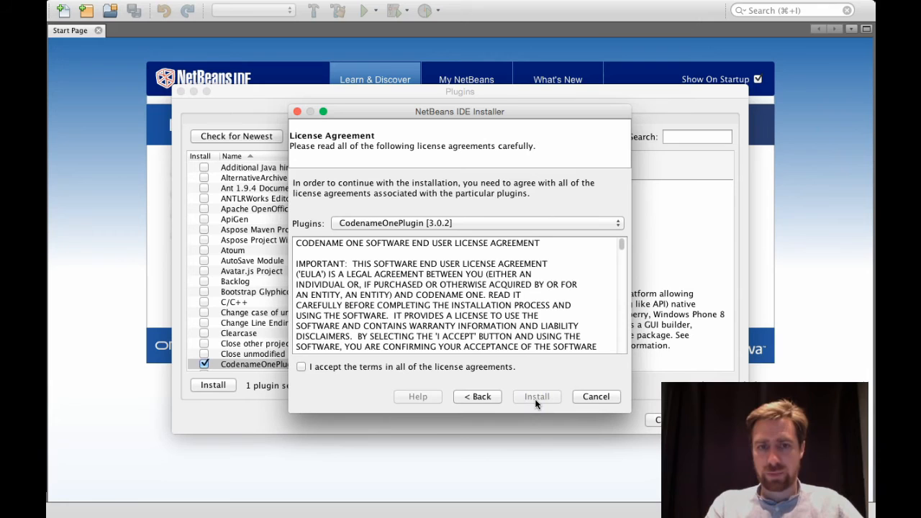
left_click(301, 366)
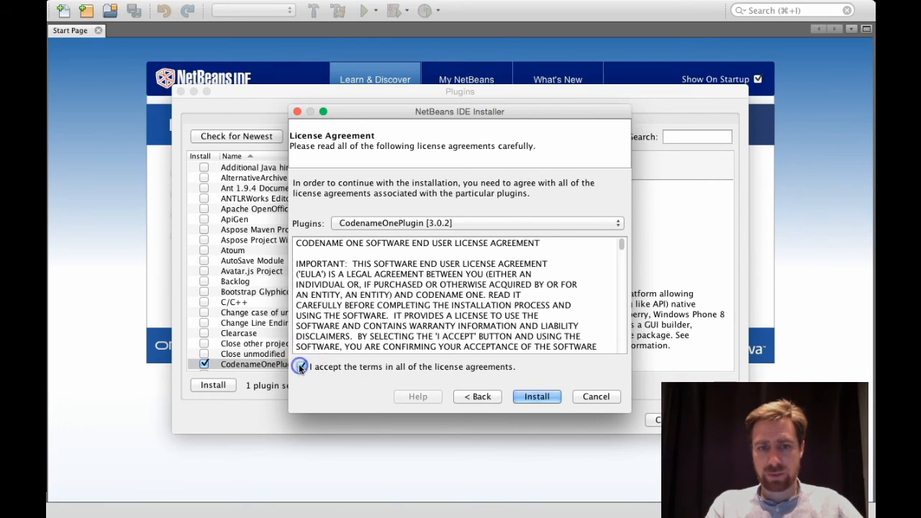
left_click(533, 397)
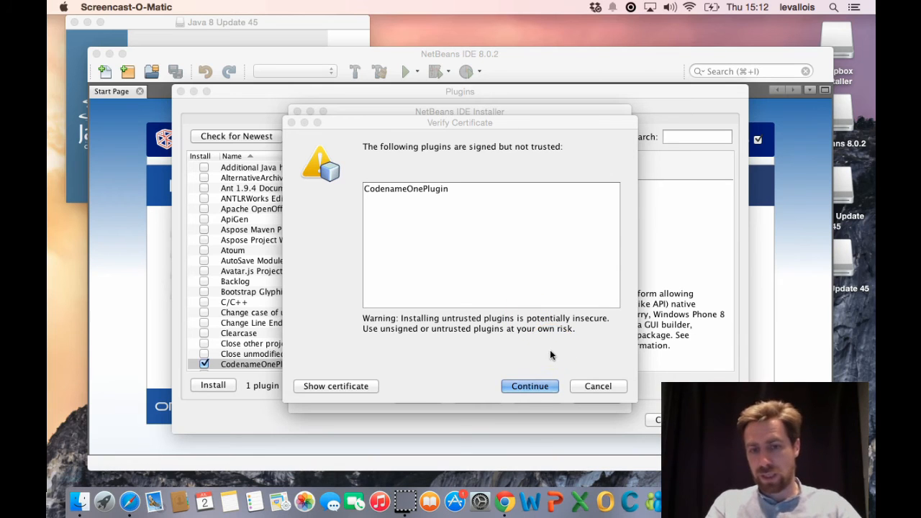
left_click(524, 387)
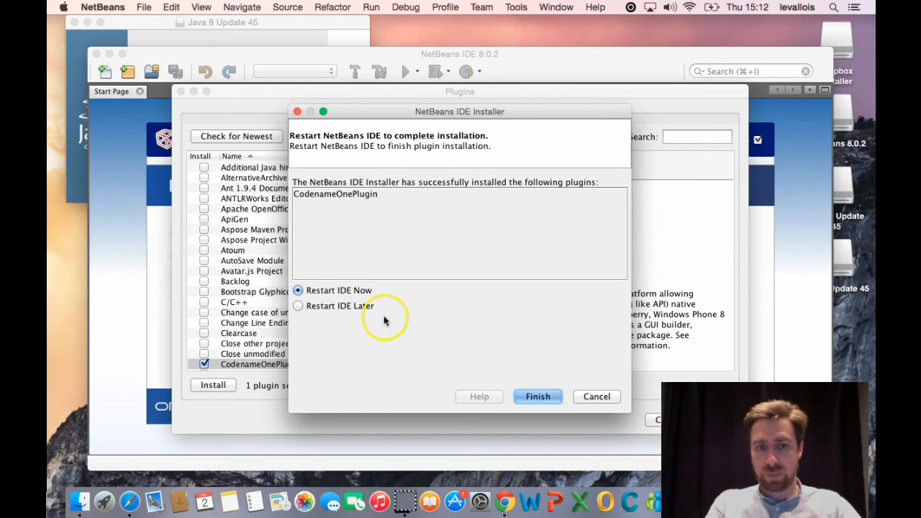
Finish the plugin installation by restarting the IDE now, and decline to share anonymous usage statistics.
left_click(337, 295)
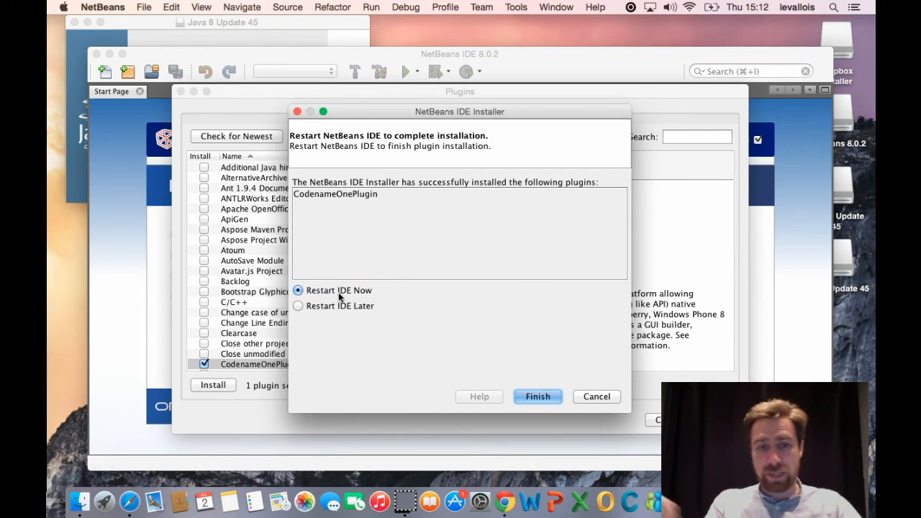
left_click(544, 398)
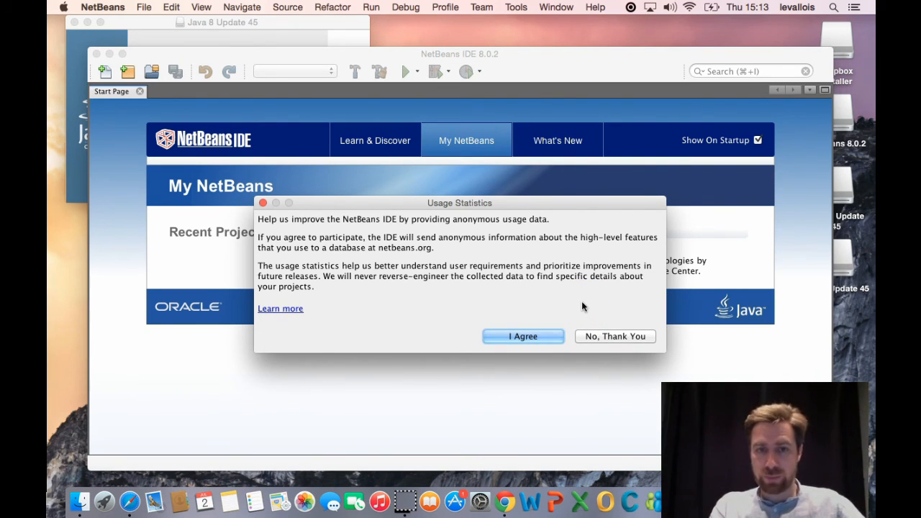
left_click(633, 331)
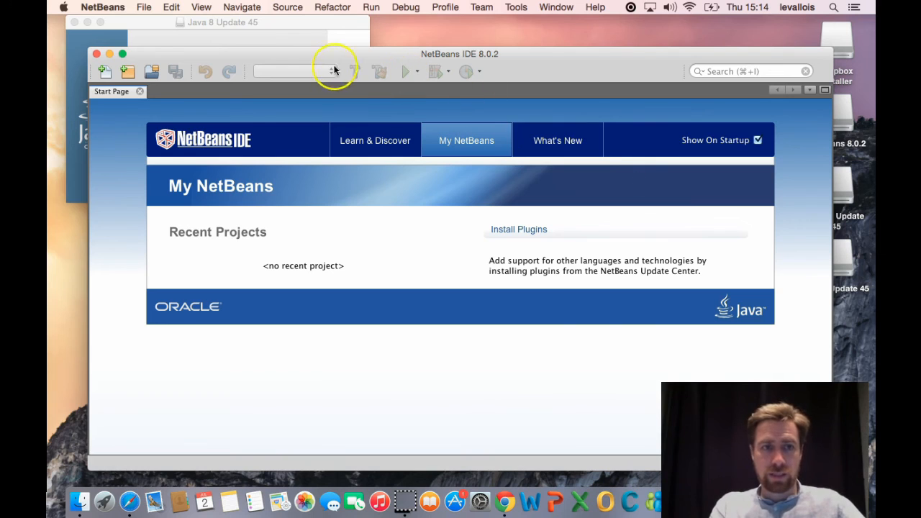
Start a new project of type CodenameOne Project from the Codename One category and proceed to its name and location settings.
left_click(123, 74)
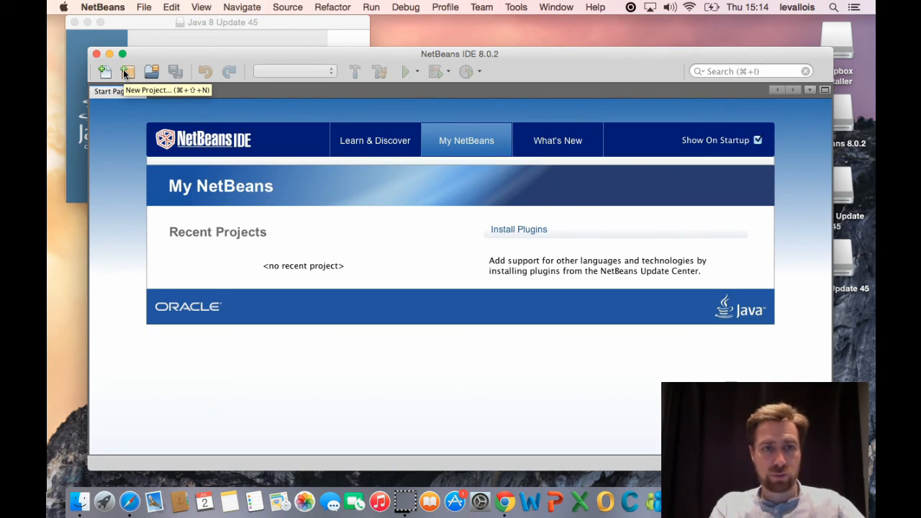
left_click(123, 72)
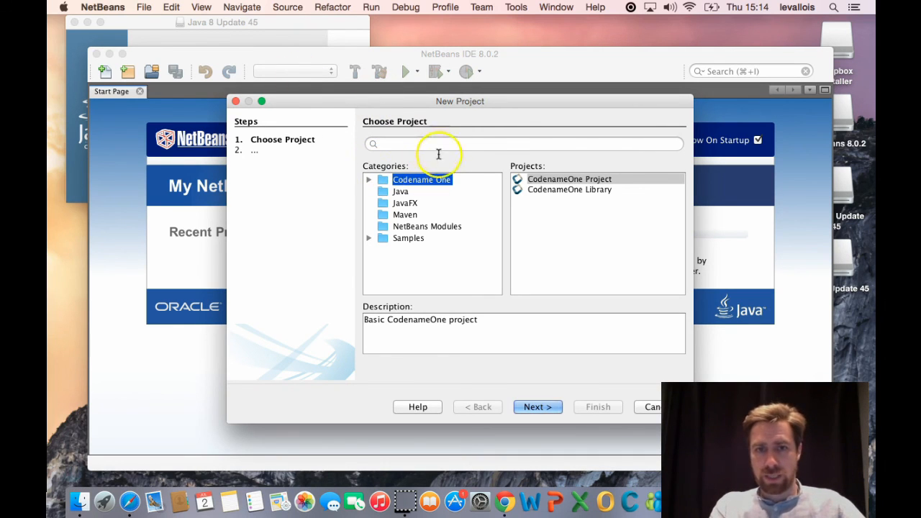
left_click(400, 193)
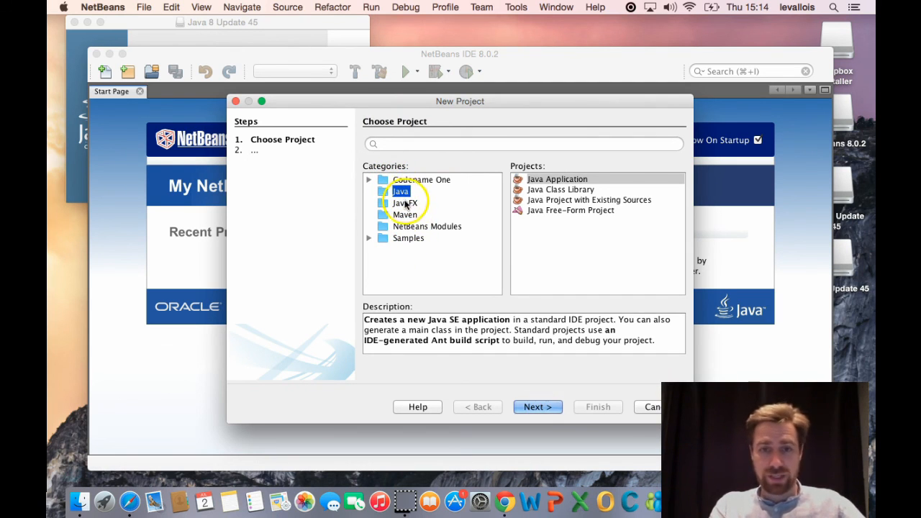
left_click(405, 203)
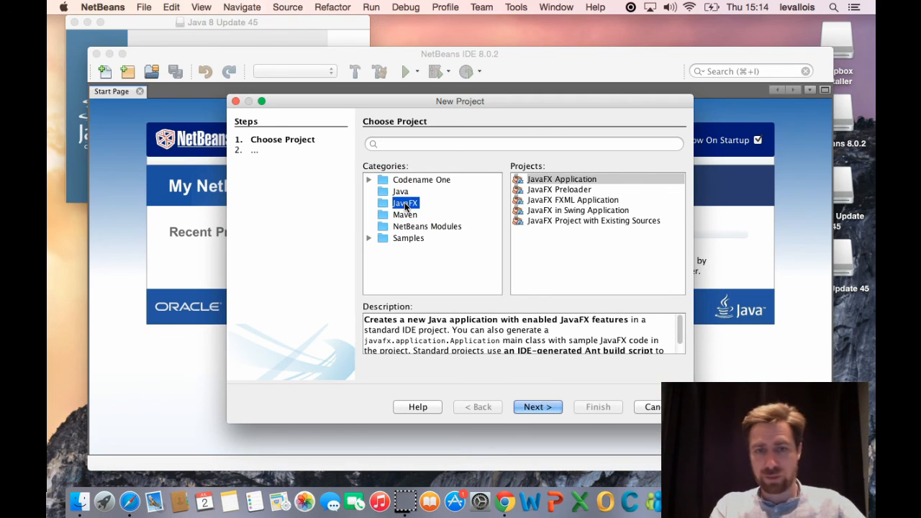
left_click(403, 192)
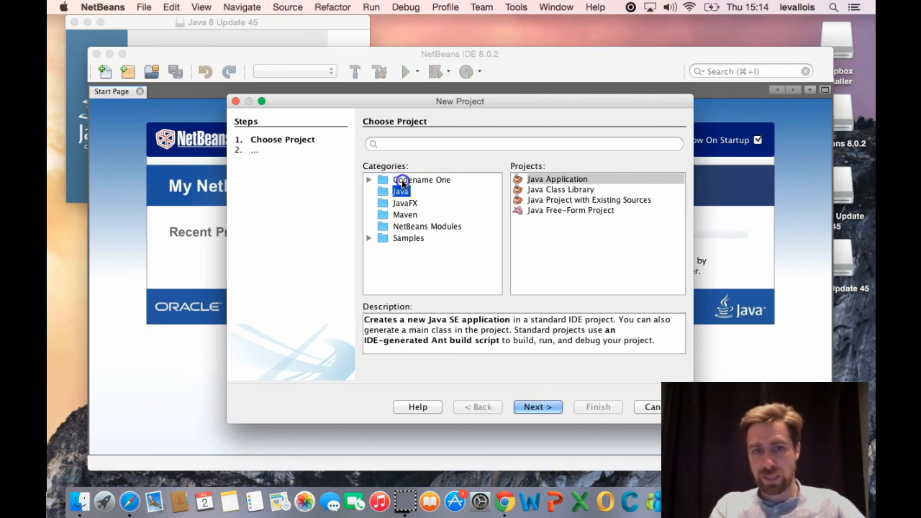
left_click(401, 181)
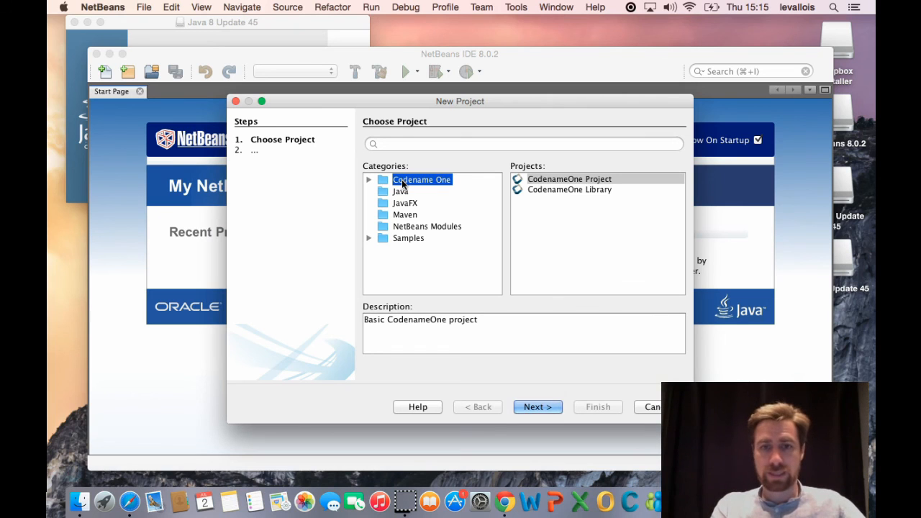
left_click(544, 182)
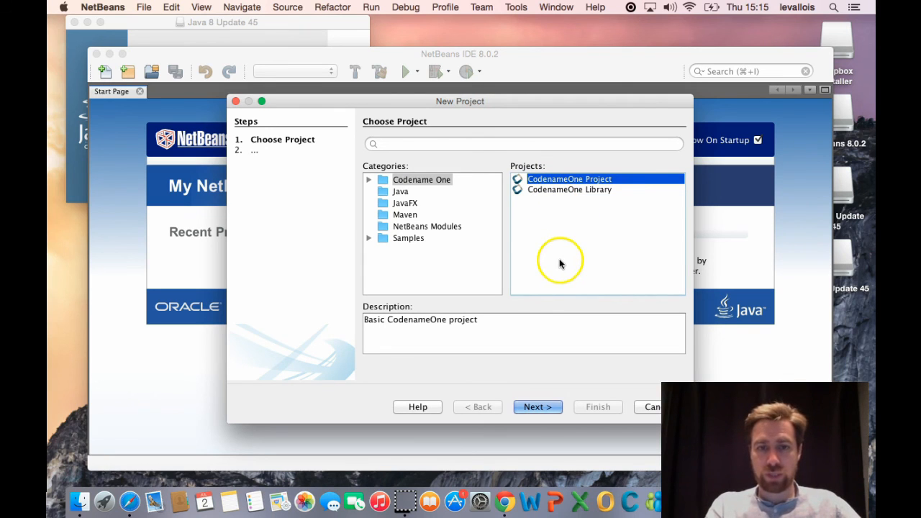
left_click(530, 408)
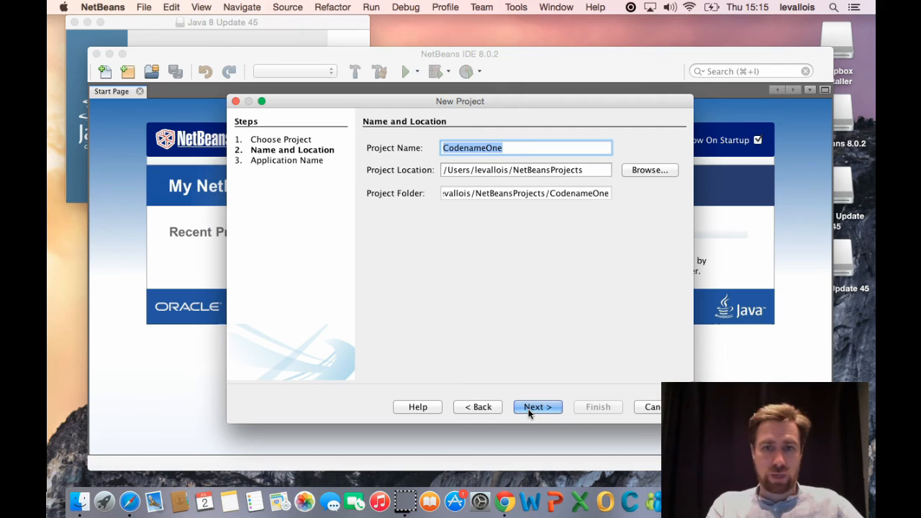
Create the project with the default name CodenameOne, package com.mycompany.myapp, main class MyApplication, Native theme and Hello World (Visual) template.
left_click(529, 408)
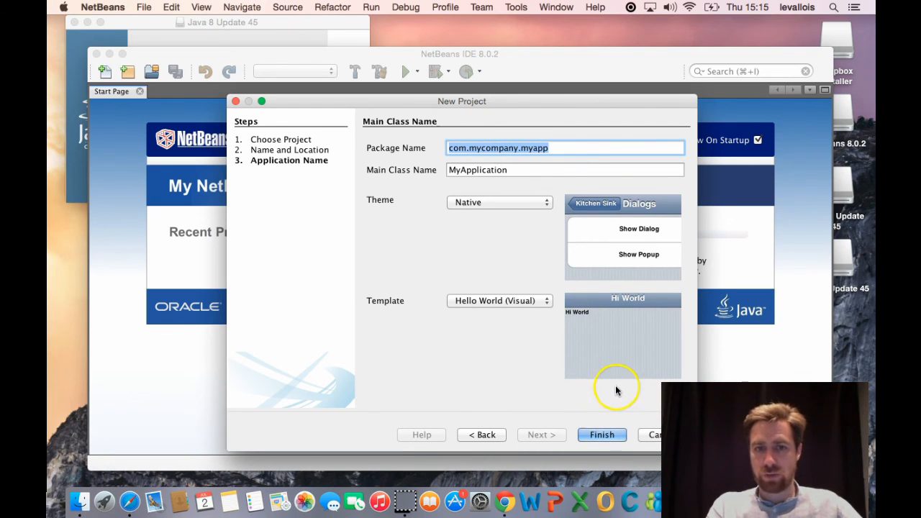
left_click(614, 437)
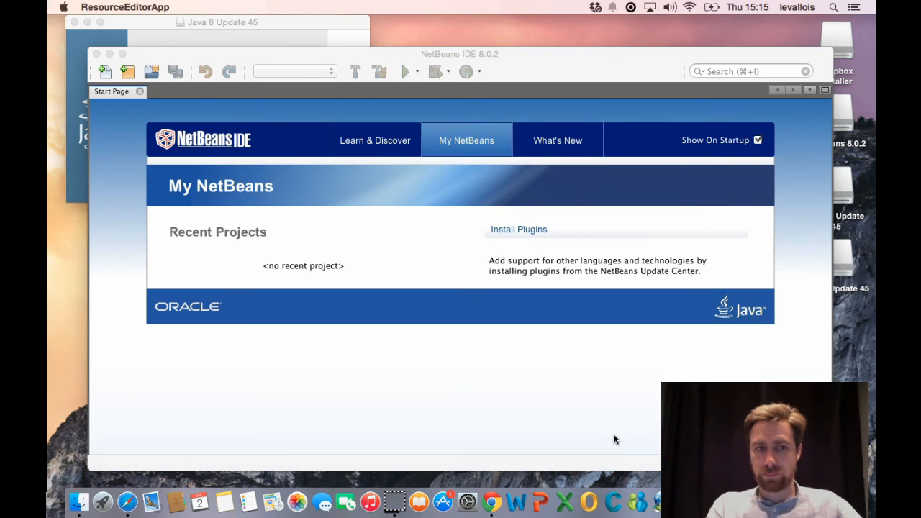
left_click(406, 292)
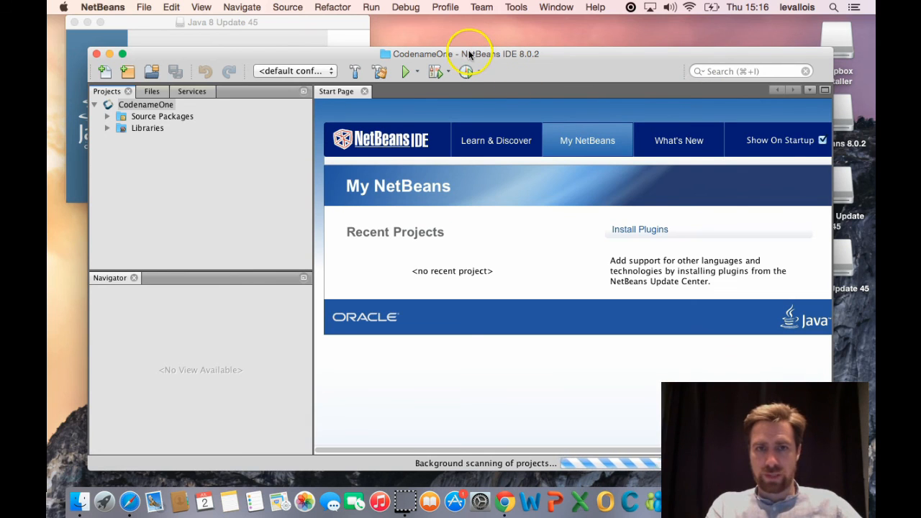
Move the IDE window higher on the desktop and examine the packages inside the project's Source Packages, collapsing the folder again.
left_click_drag(469, 54, 461, 22)
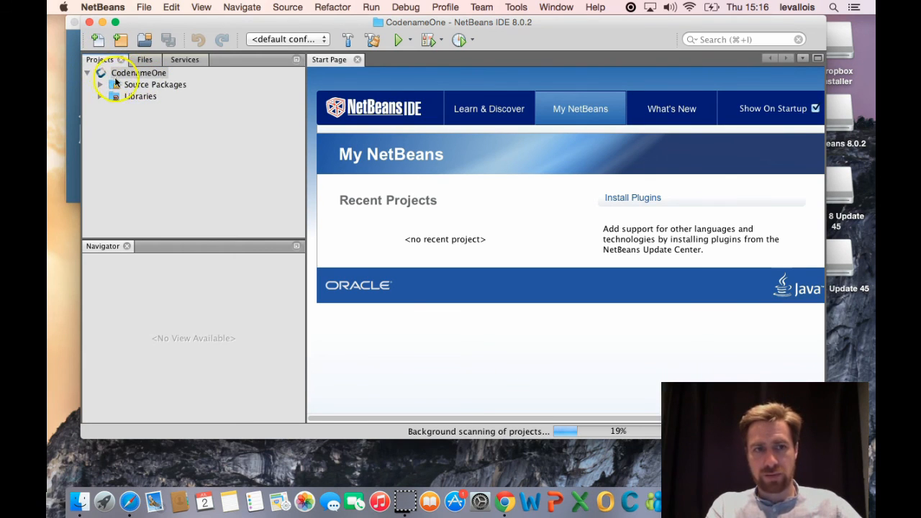
left_click(164, 85)
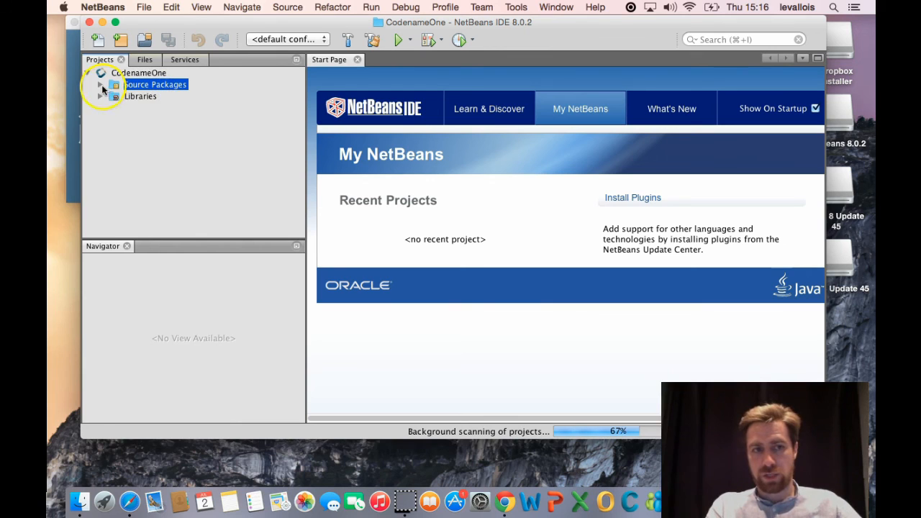
double_click(157, 85)
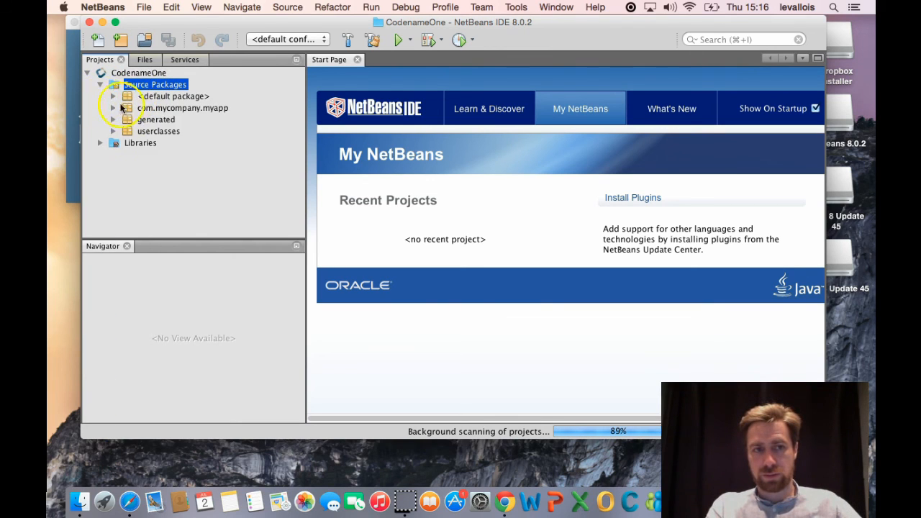
left_click(101, 85)
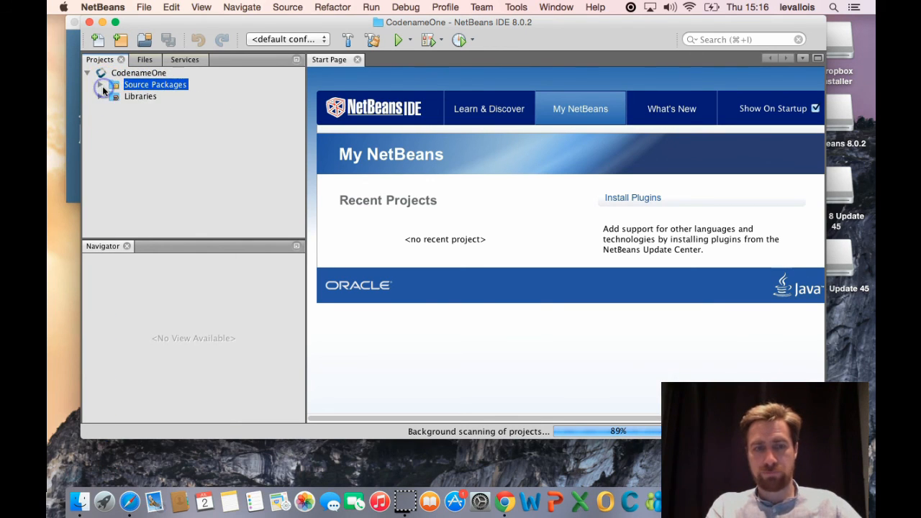